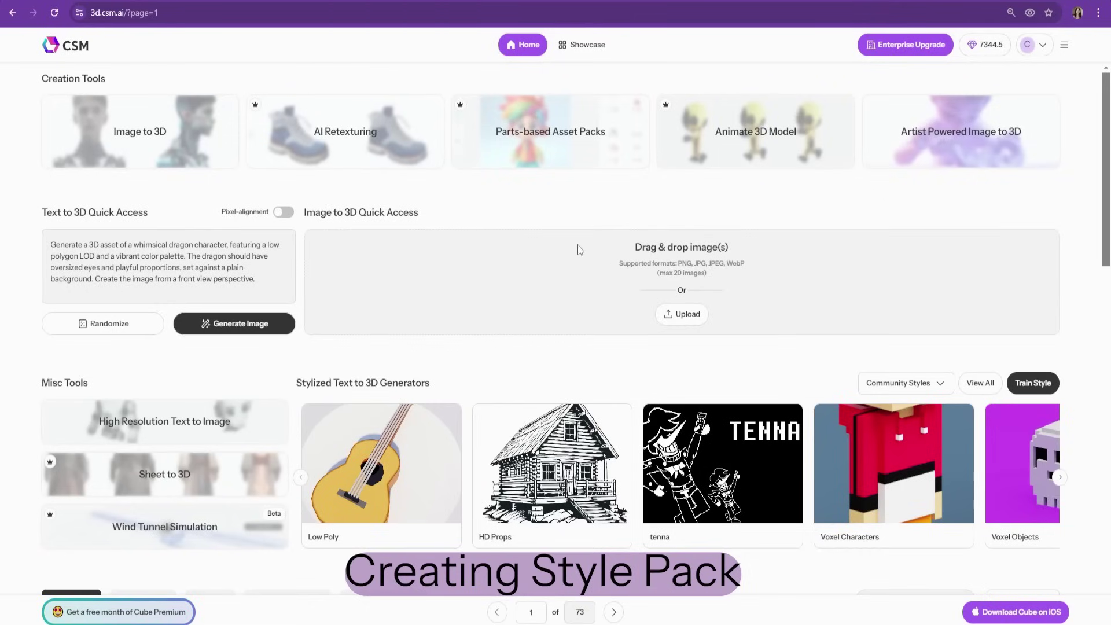
# Step: Train a new style named "Roblox Character style" from Roblox Pack.zip, shared with the community
pyautogui.click(1031, 387)
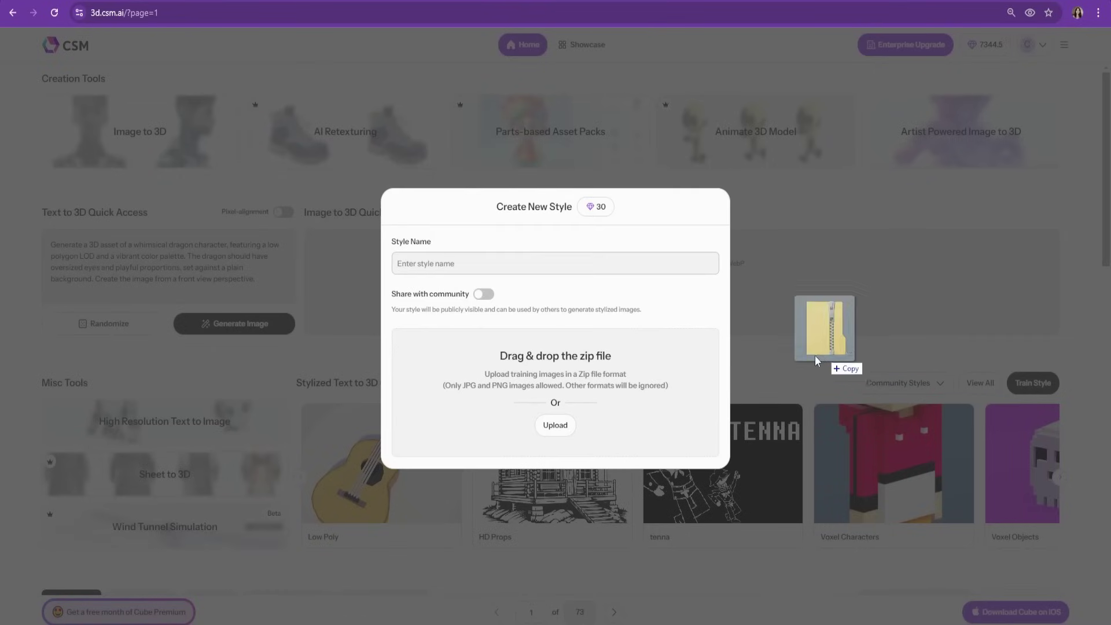
pyautogui.moveTo(826, 322); pyautogui.dragTo(559, 395)
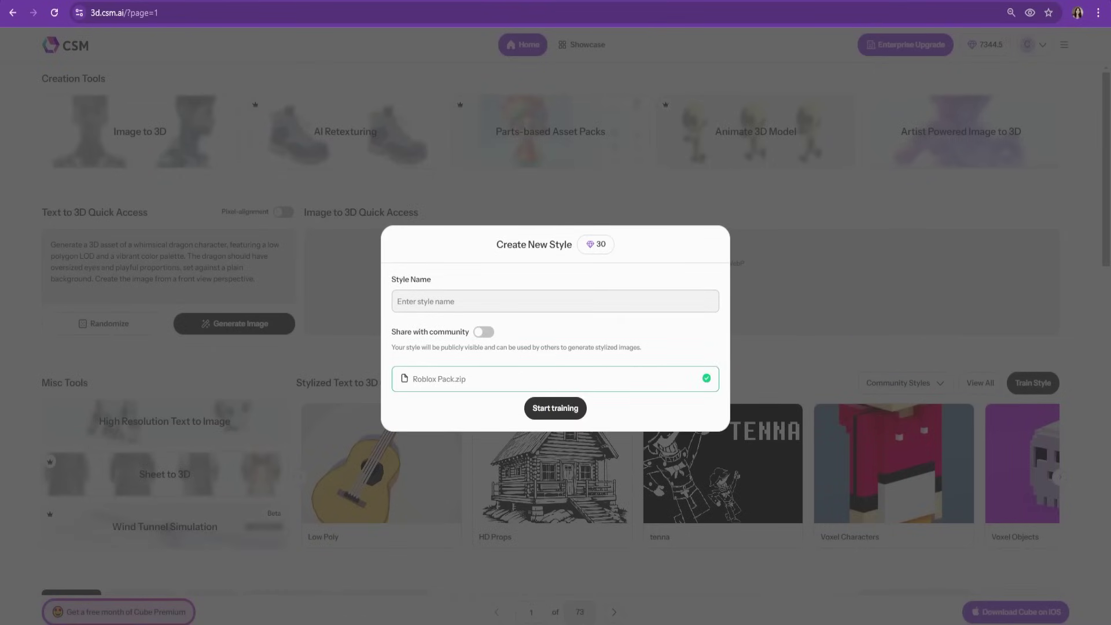
pyautogui.click(559, 296)
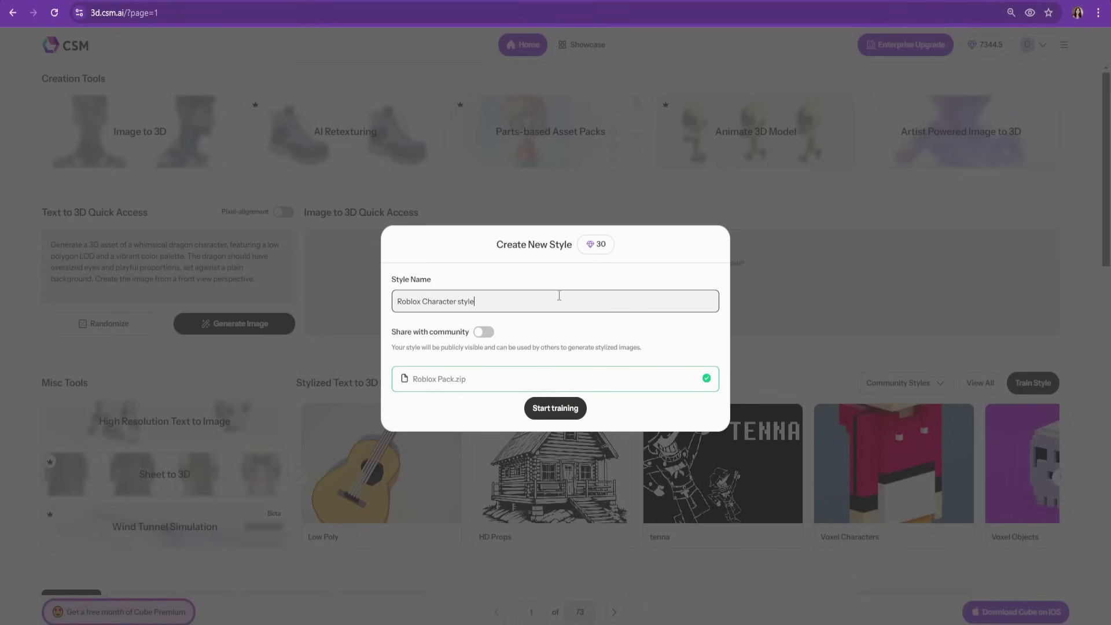
pyautogui.click(487, 333)
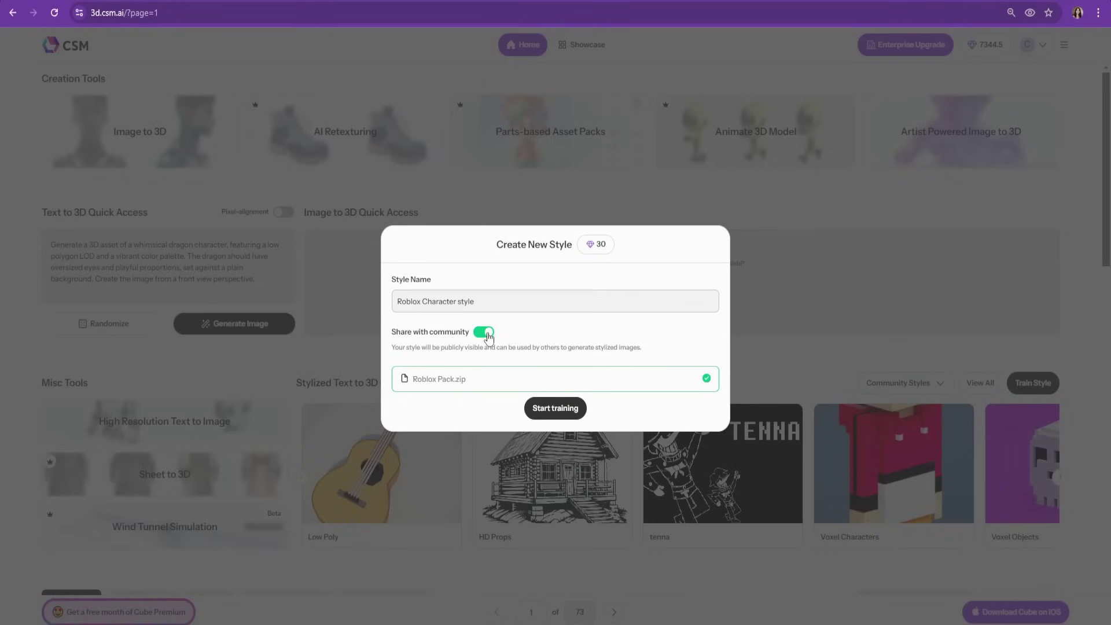
pyautogui.click(547, 409)
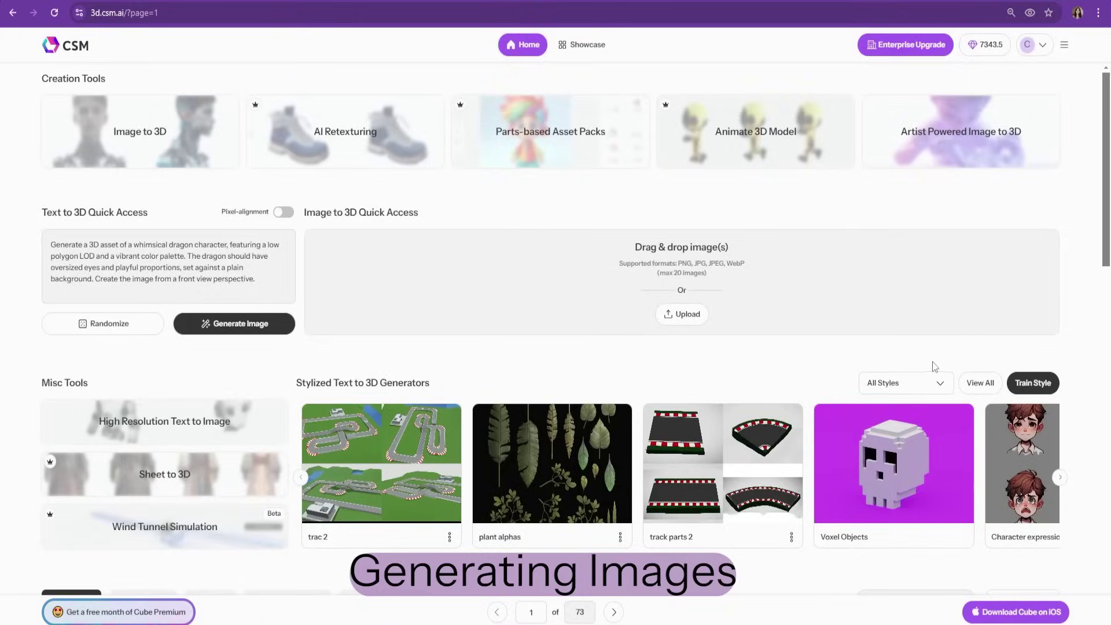
# Step: Filter the stylized text to 3D generators and open the Roblox Style generator
pyautogui.click(906, 388)
pyautogui.click(886, 434)
pyautogui.click(709, 452)
# Step: Enter the prompt "A pirate Roblox character" with the spelling of Roblox corrected, and generate images
pyautogui.click(99, 120)
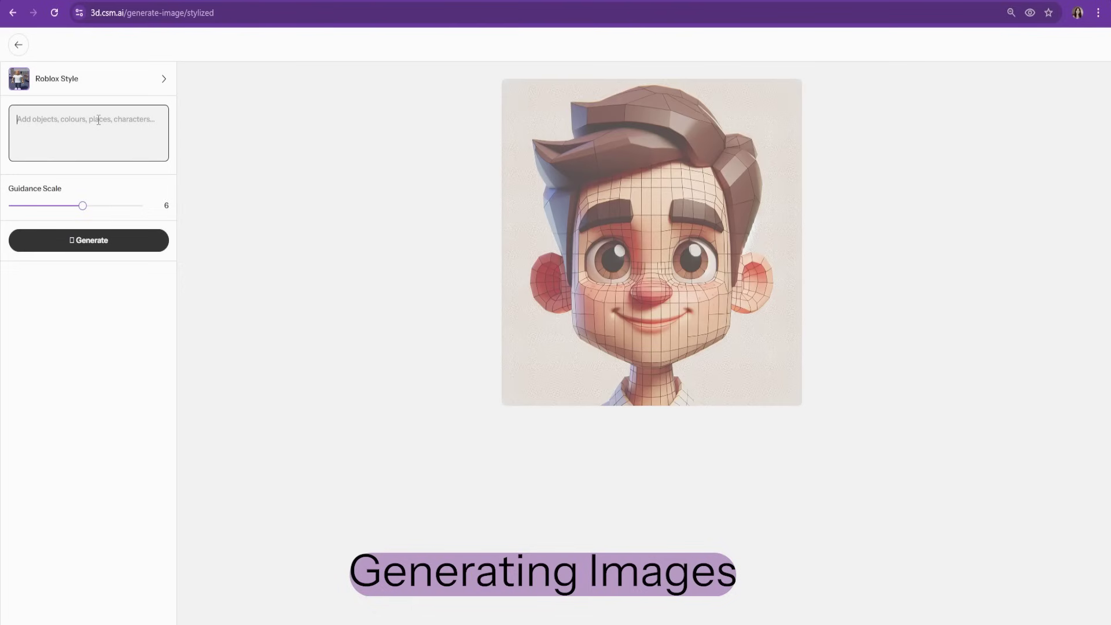
pyautogui.write('A girate roblo')
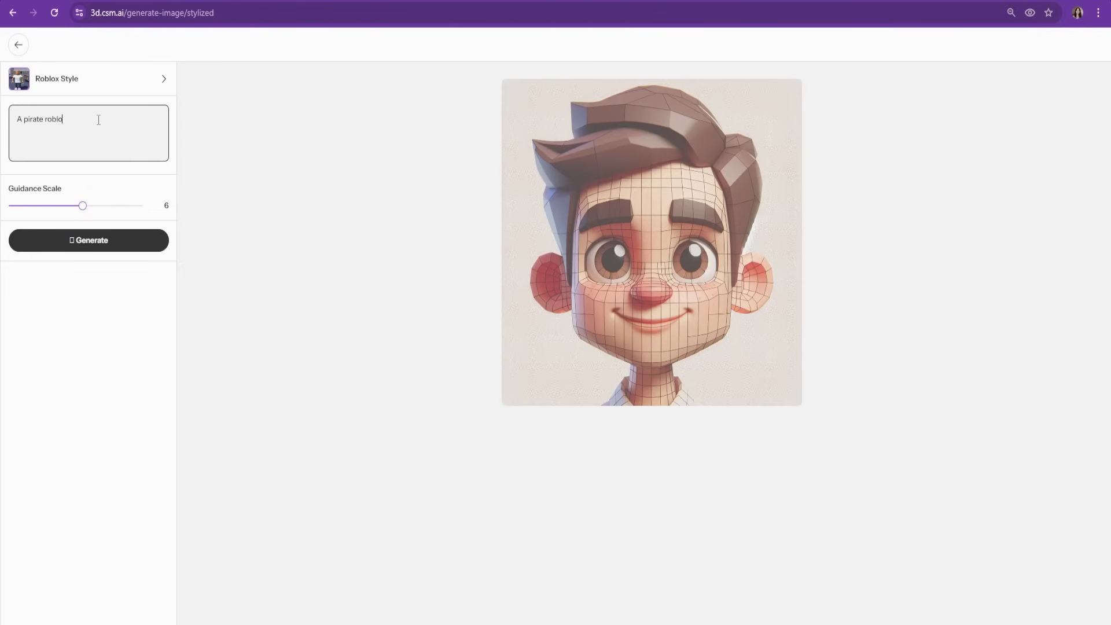
pyautogui.write('racte')
pyautogui.rightClick(59, 119)
pyautogui.click(83, 132)
pyautogui.click(98, 234)
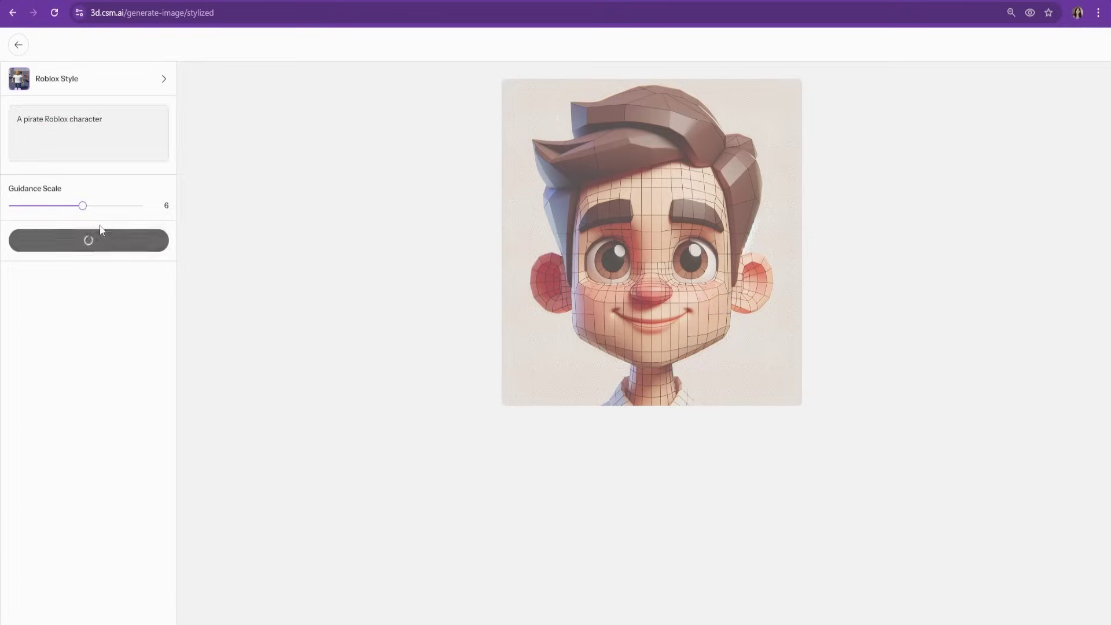
pyautogui.click(99, 235)
# Step: Generate further pirate character images, ending with the guidance scale at 8, and look through the results
pyautogui.moveTo(83, 206); pyautogui.dragTo(110, 205)
pyautogui.click(104, 235)
pyautogui.click(130, 206)
pyautogui.click(111, 206)
pyautogui.click(99, 240)
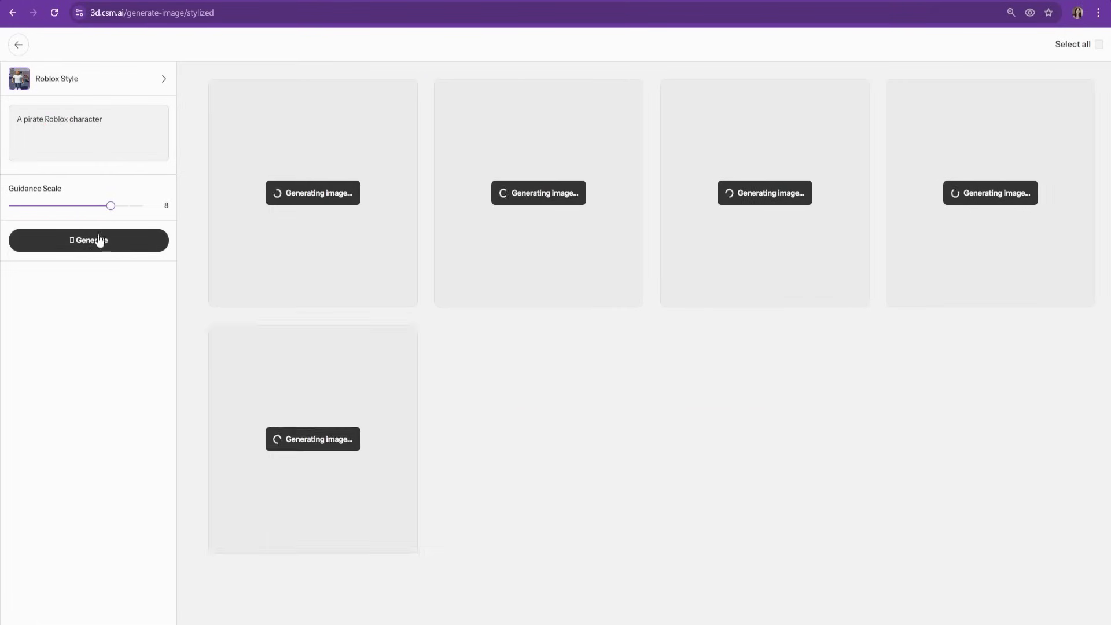
pyautogui.scroll(2, 750, 486)
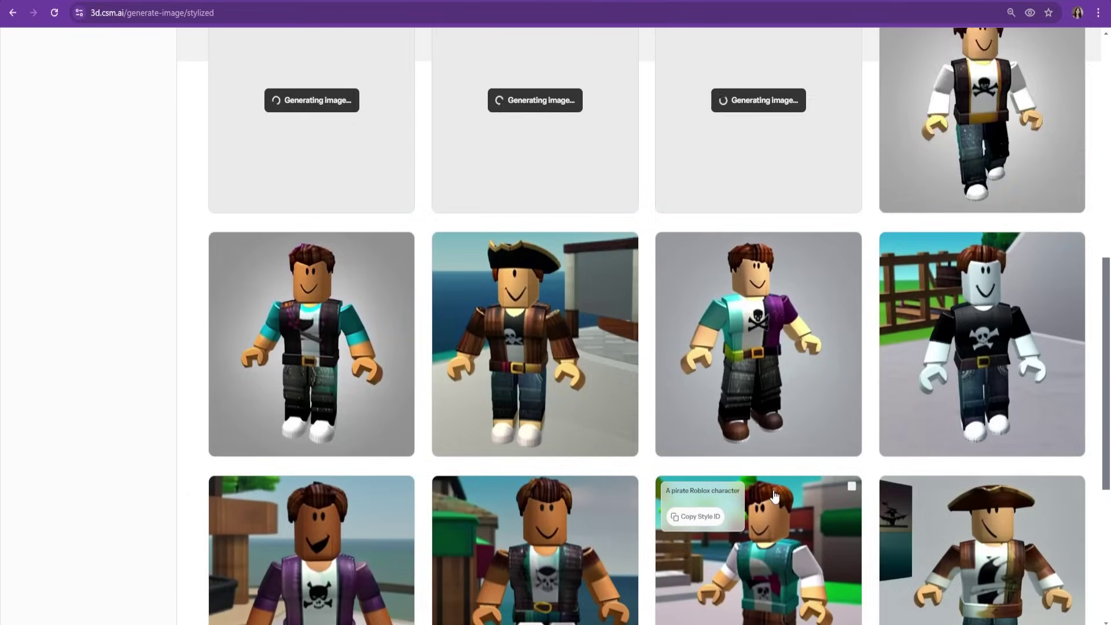
pyautogui.scroll(4, 775, 497)
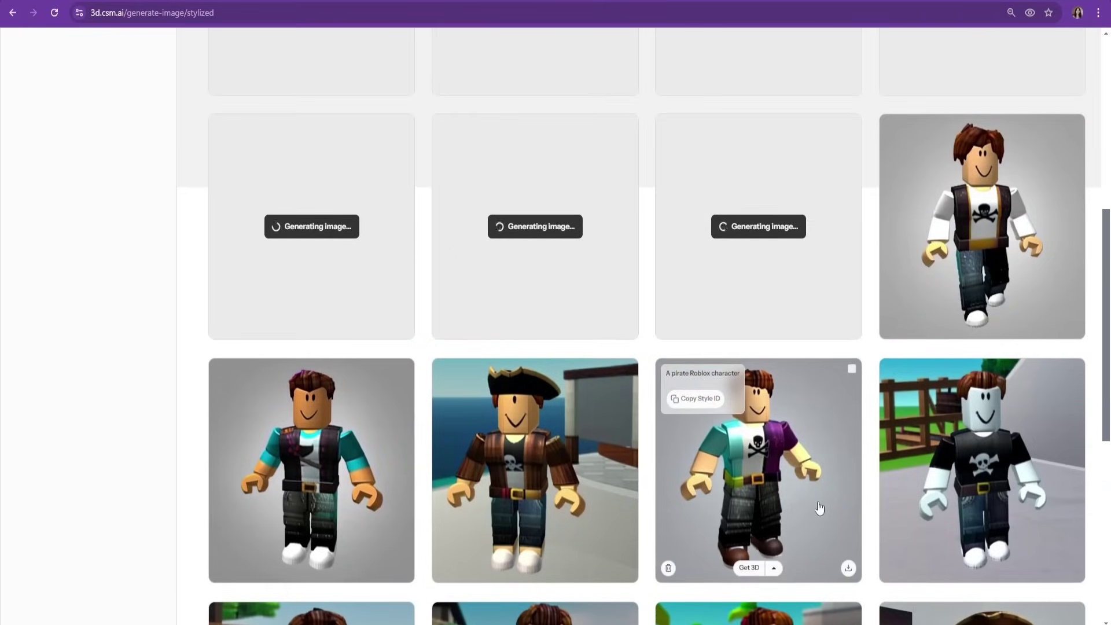
pyautogui.scroll(-3, 884, 505)
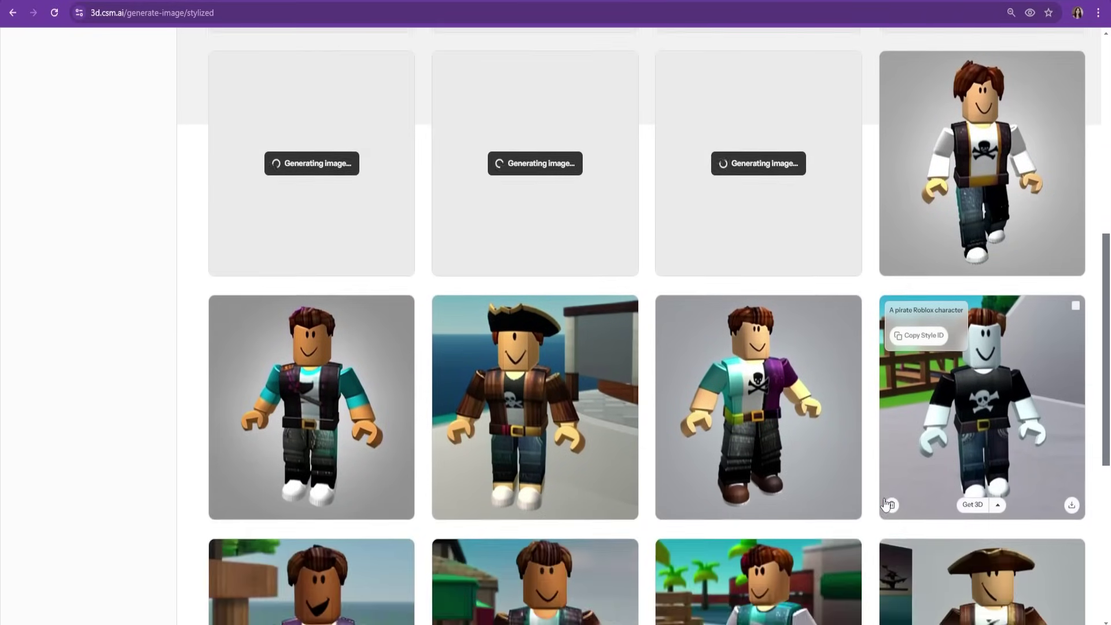
pyautogui.scroll(2, 885, 505)
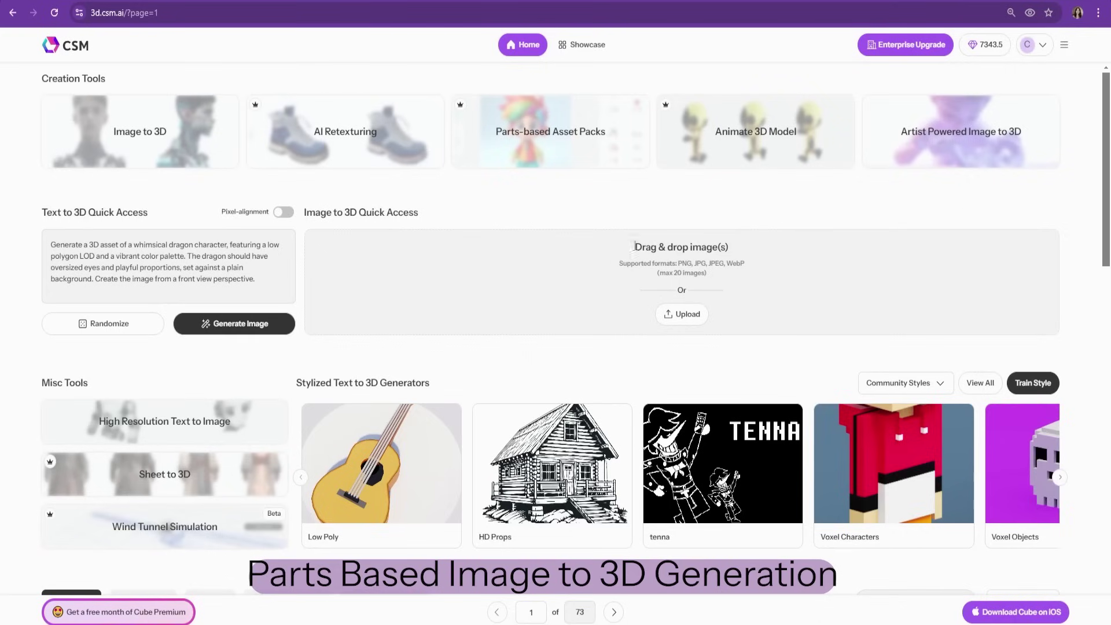
# Step: Load the chef character image into Parts-based Asset Packs and create a first part from the whole character
pyautogui.click(600, 116)
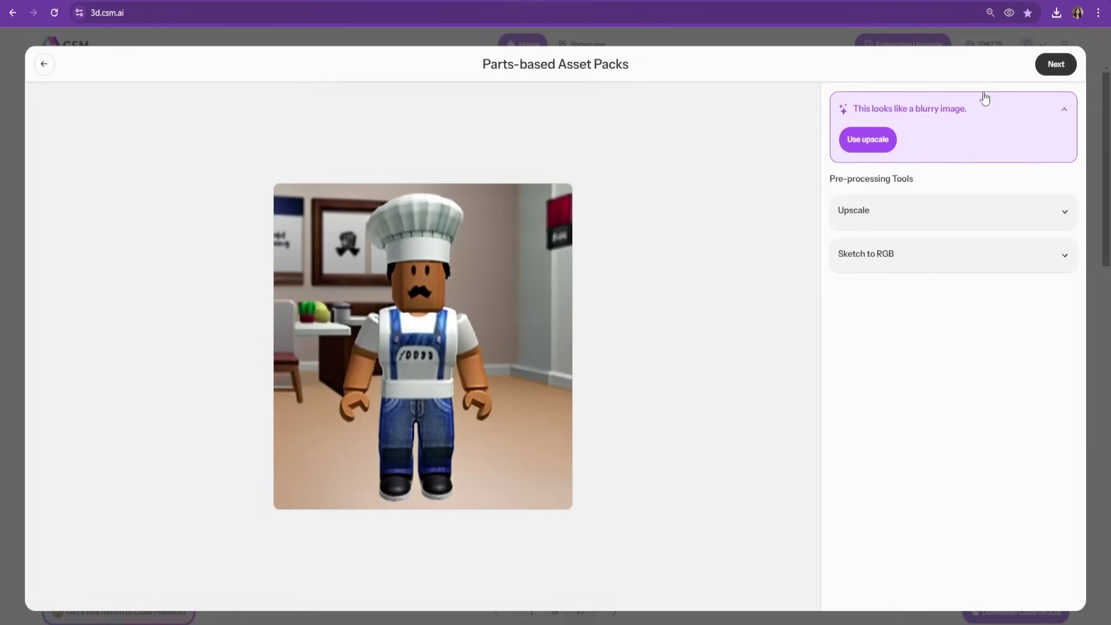
pyautogui.click(1057, 66)
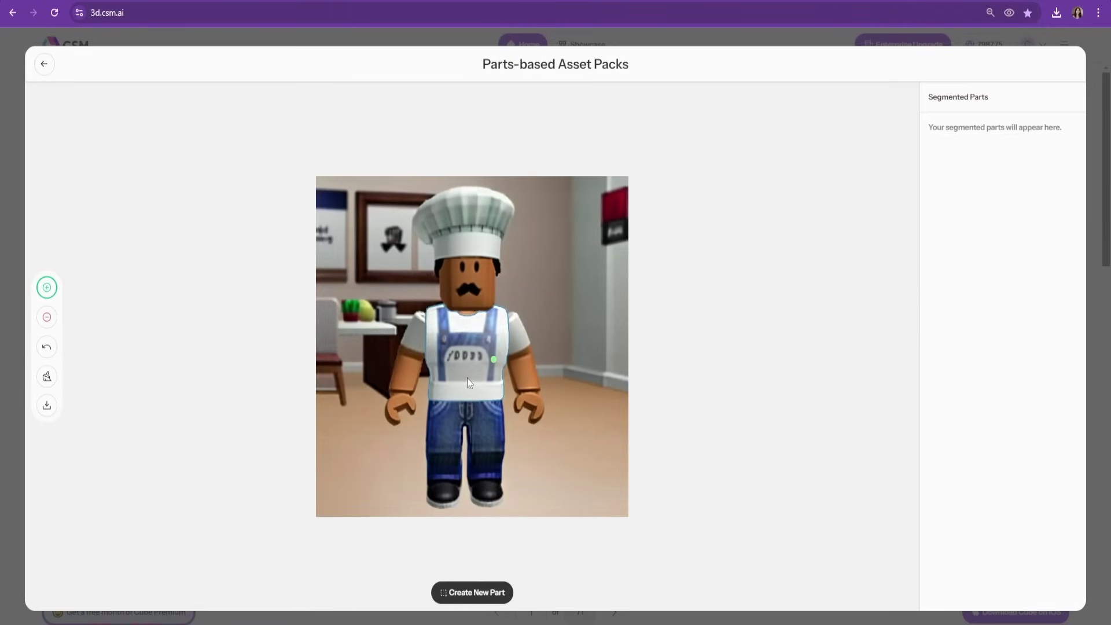
pyautogui.click(467, 591)
# Step: Select the chef's torso together with both arms and create a part from them
pyautogui.click(451, 370)
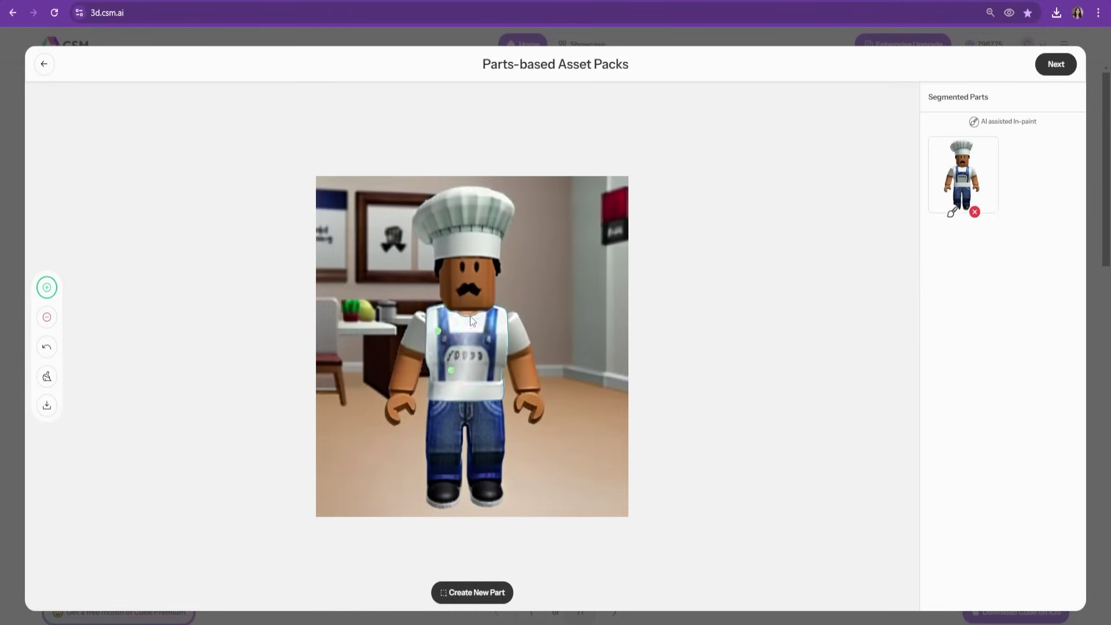
pyautogui.click(467, 313)
pyautogui.click(438, 331)
pyautogui.click(424, 327)
pyautogui.click(408, 358)
pyautogui.click(472, 591)
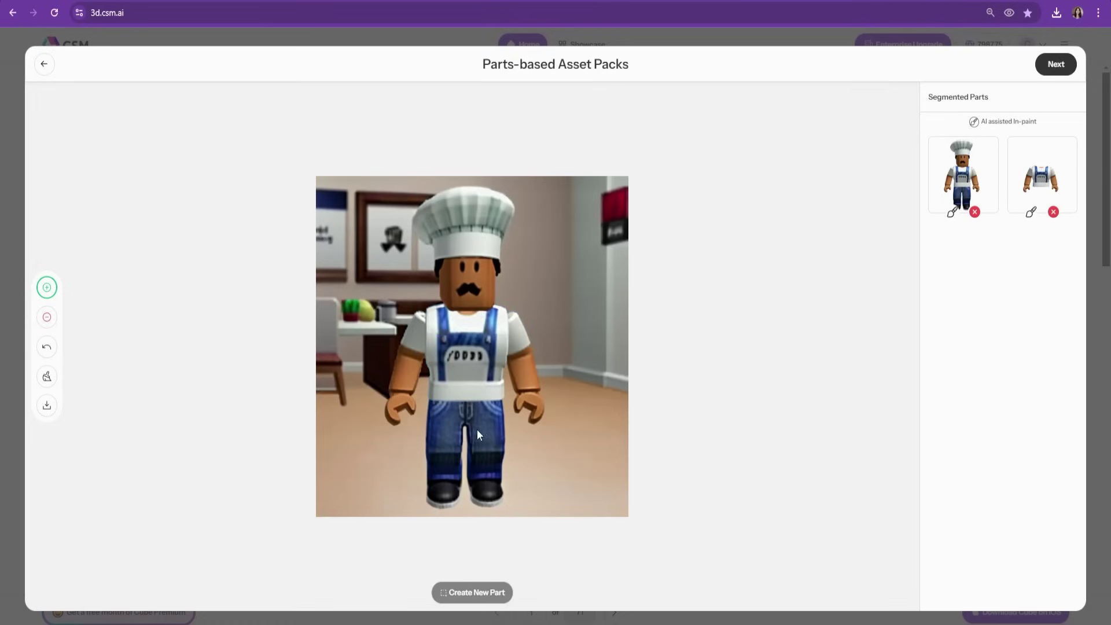
# Step: Create a part from the chef's torso and legs, excluding the arms and the face from the selection
pyautogui.click(467, 313)
pyautogui.click(469, 332)
pyautogui.click(474, 432)
pyautogui.click(47, 317)
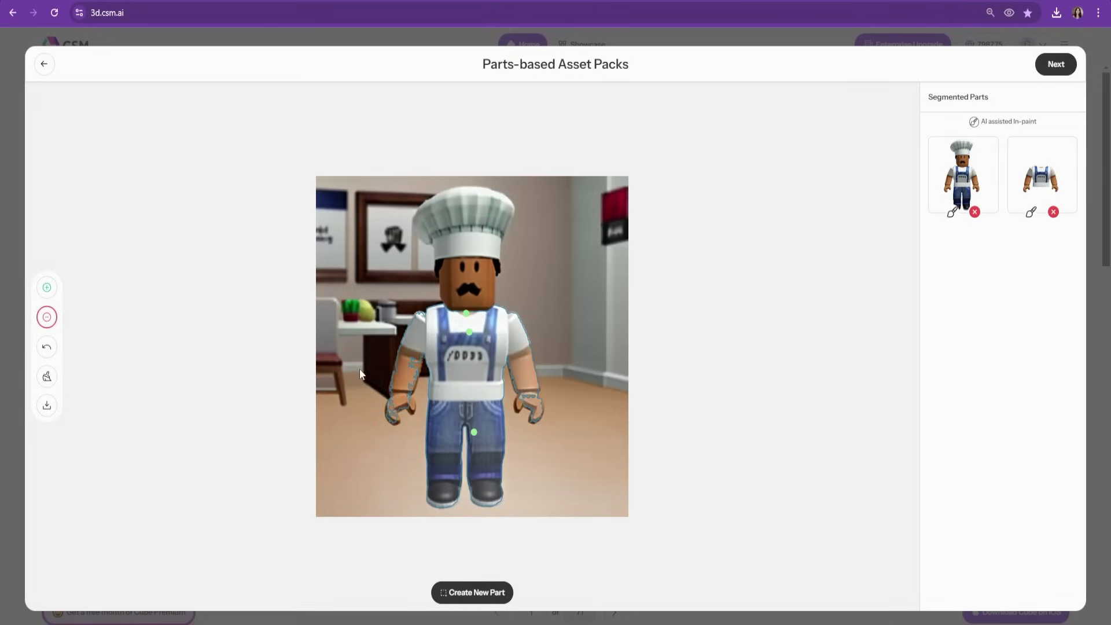
pyautogui.click(414, 338)
pyautogui.click(522, 325)
pyautogui.click(47, 287)
pyautogui.click(474, 311)
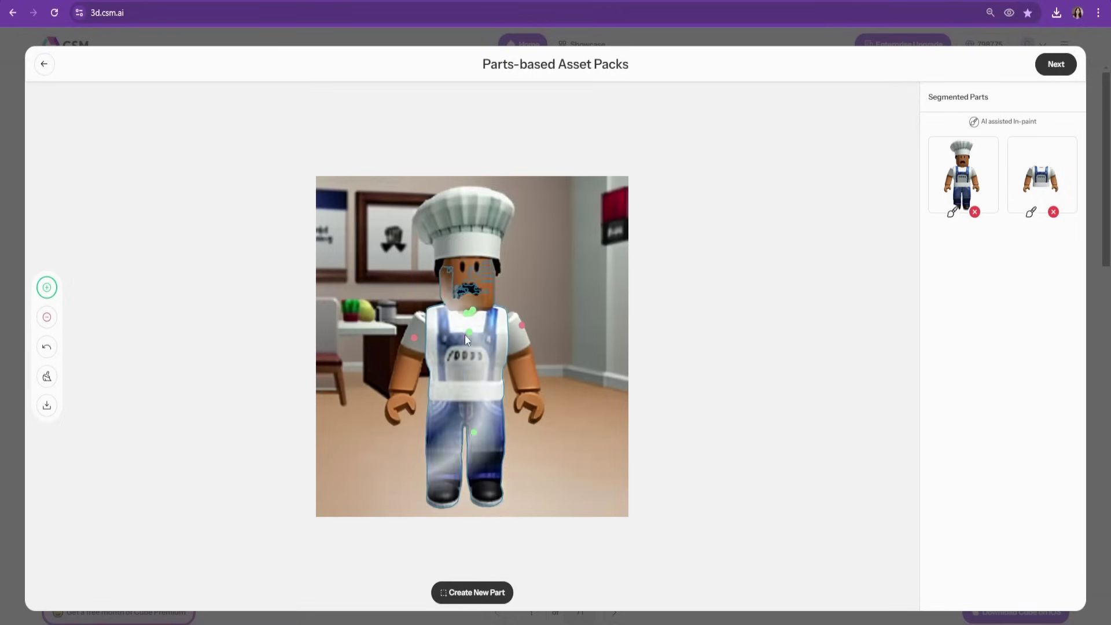
pyautogui.click(475, 265)
pyautogui.click(472, 592)
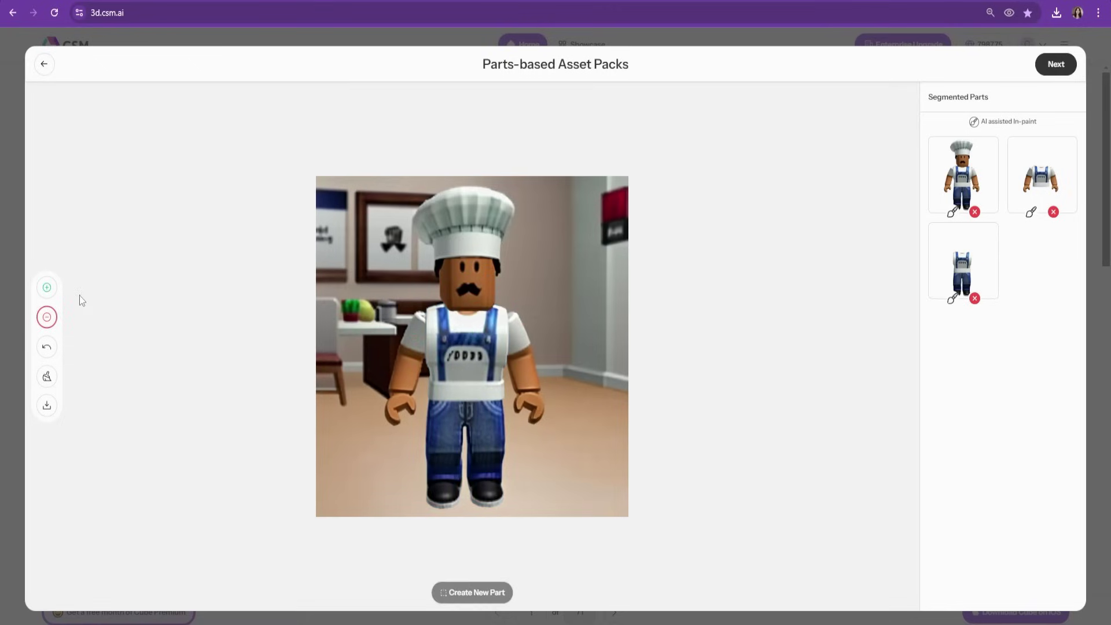
# Step: Create a separate part from each of the chef's two arms
pyautogui.click(47, 288)
pyautogui.click(408, 381)
pyautogui.click(472, 592)
pyautogui.click(521, 347)
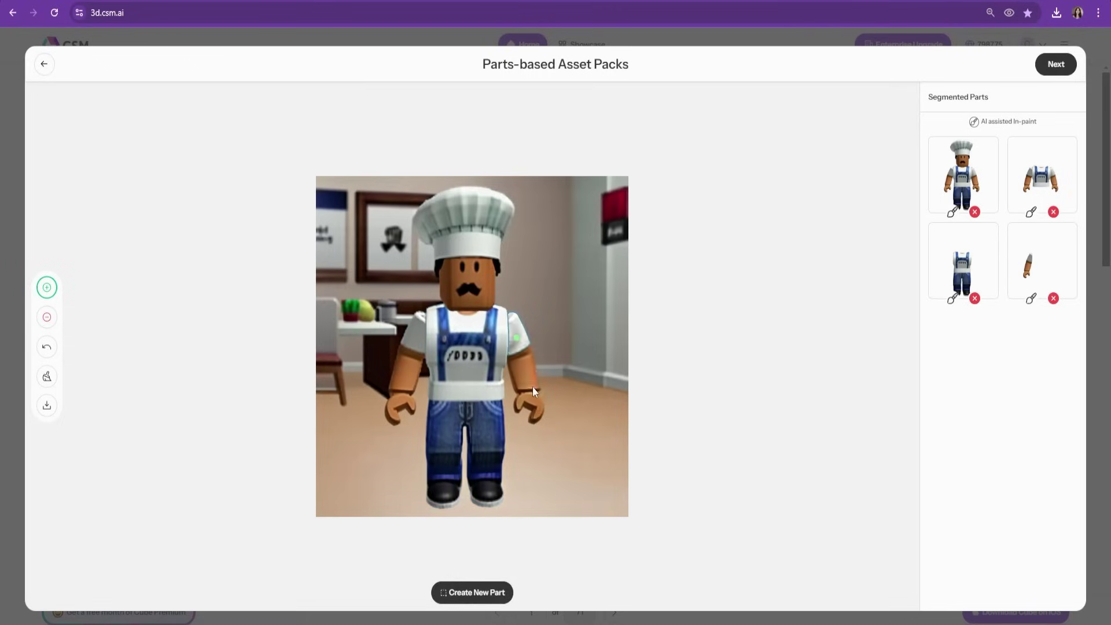
pyautogui.click(495, 594)
# Step: Select the chef's hat, hair and face and create a head part from them
pyautogui.click(477, 215)
pyautogui.click(492, 259)
pyautogui.click(482, 284)
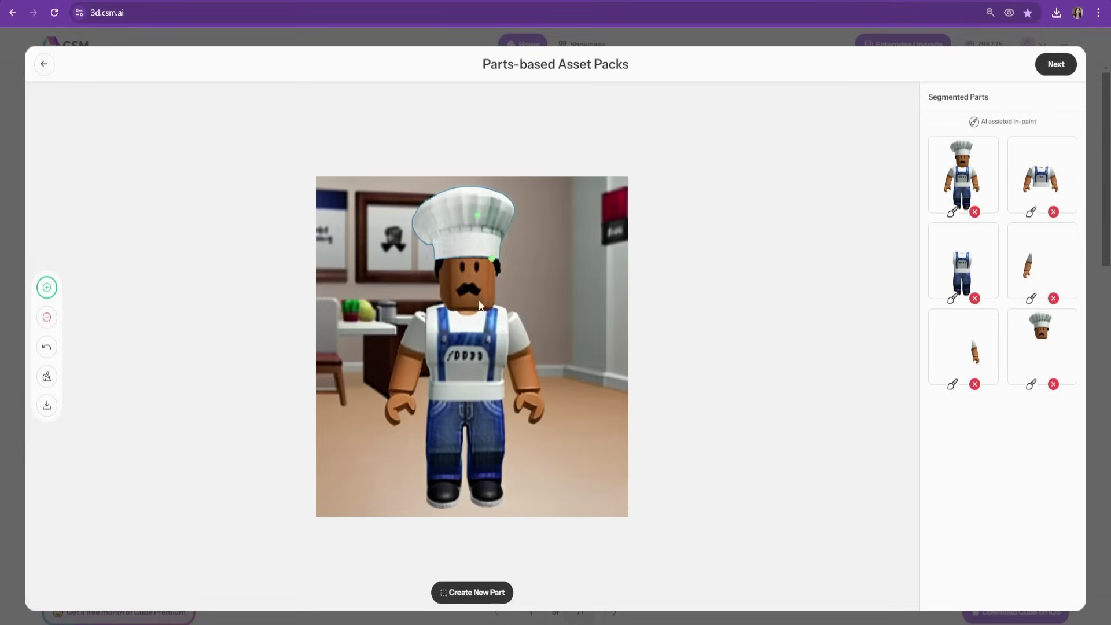
pyautogui.click(483, 591)
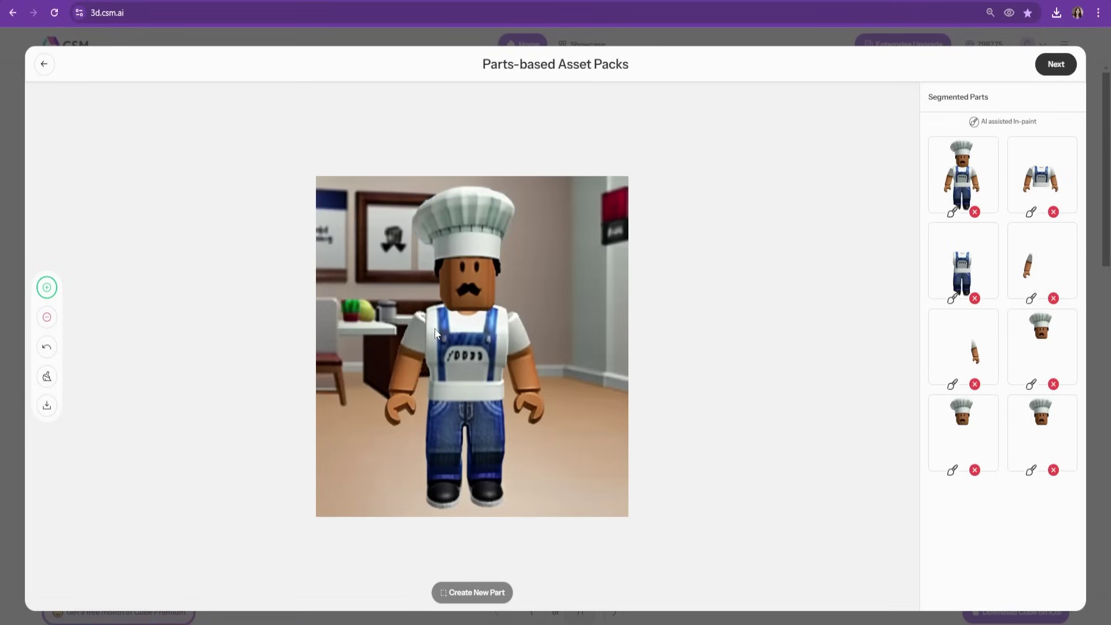
# Step: Create a part from the chef's torso alone, leaving the sleeves out of the selection
pyautogui.click(460, 351)
pyautogui.click(462, 320)
pyautogui.click(469, 312)
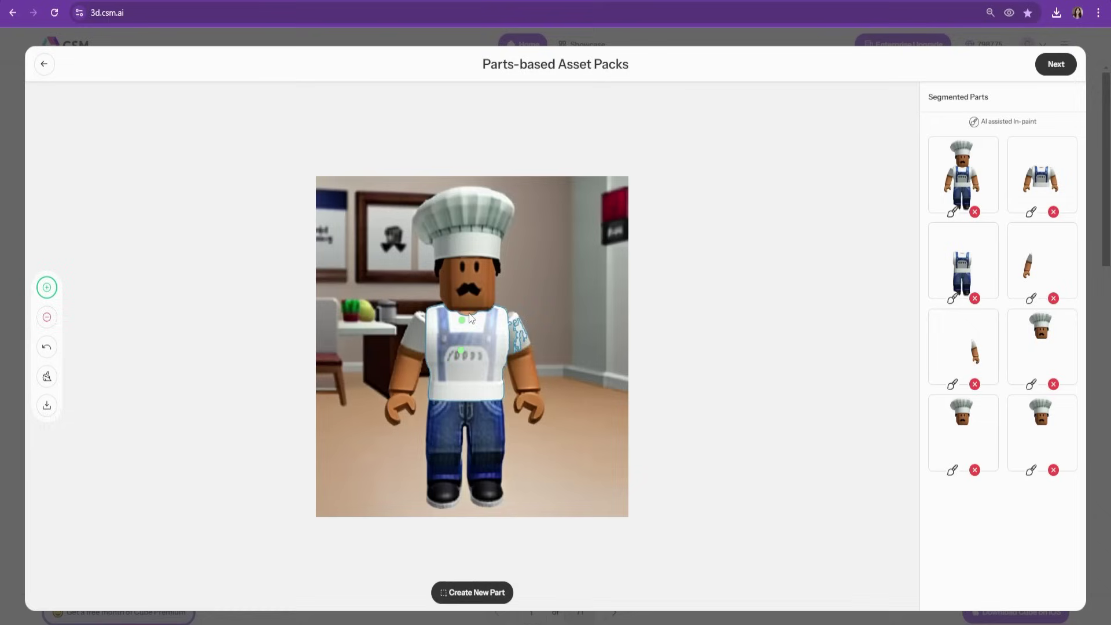
pyautogui.click(46, 318)
pyautogui.click(495, 591)
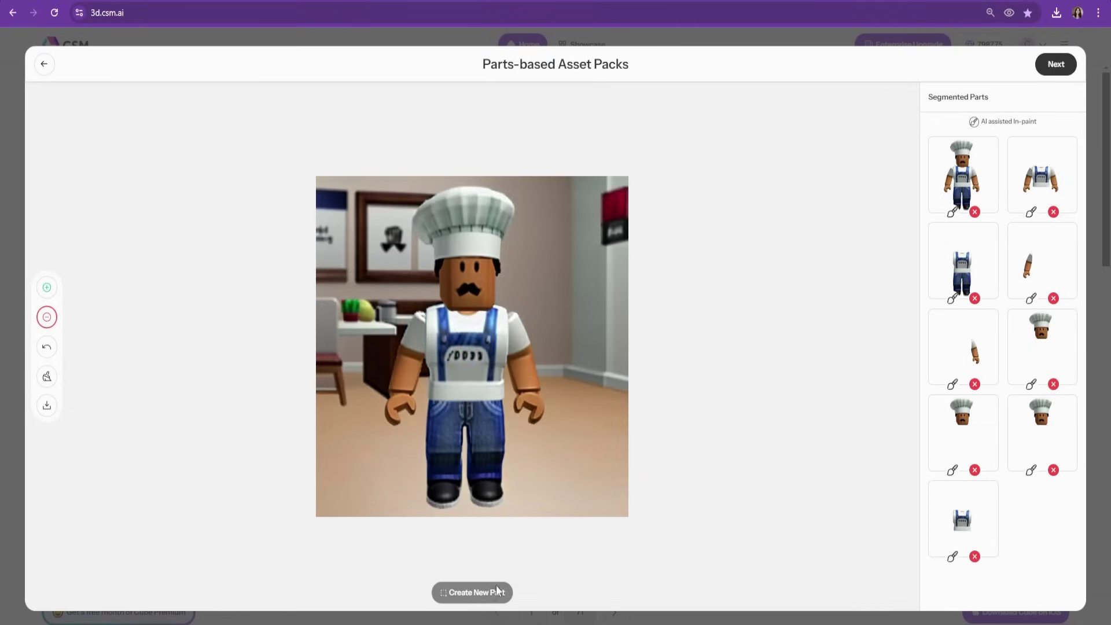
# Step: Open the first arm part for in-painting and brush in its missing sleeve and shoulder cap with grey and off-white
pyautogui.click(1031, 298)
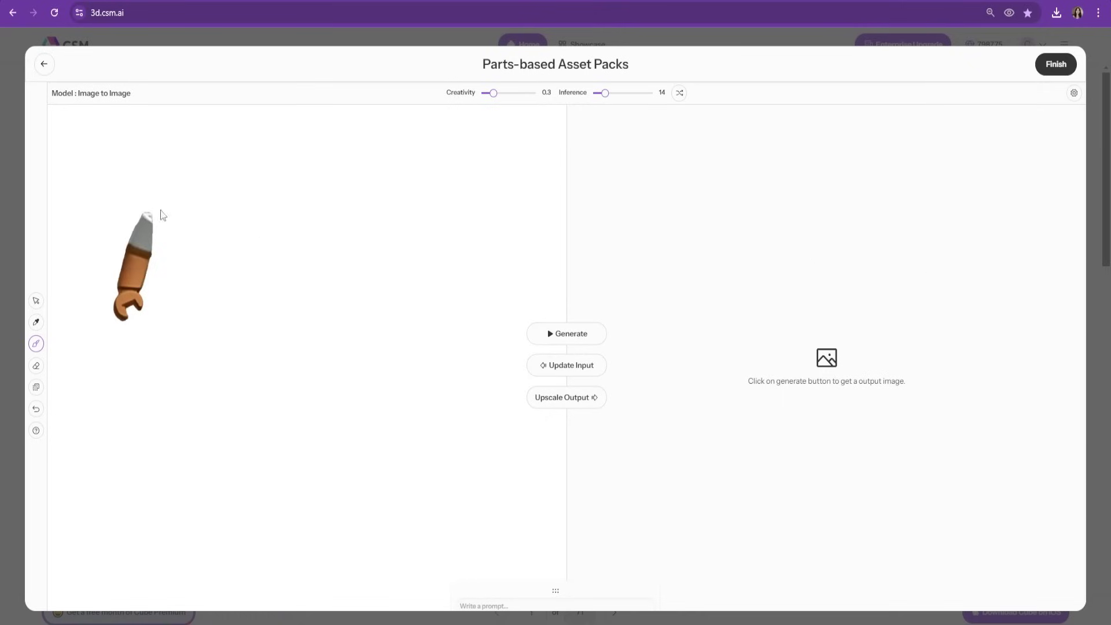
pyautogui.click(36, 343)
pyautogui.click(35, 343)
pyautogui.click(107, 356)
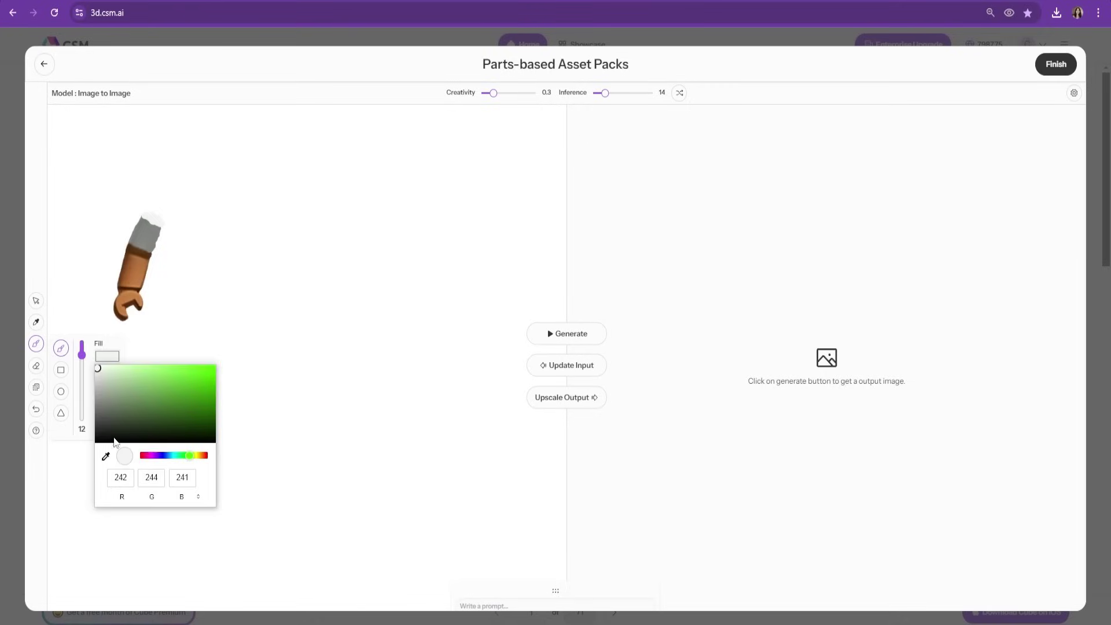
pyautogui.moveTo(96, 371); pyautogui.dragTo(96, 378)
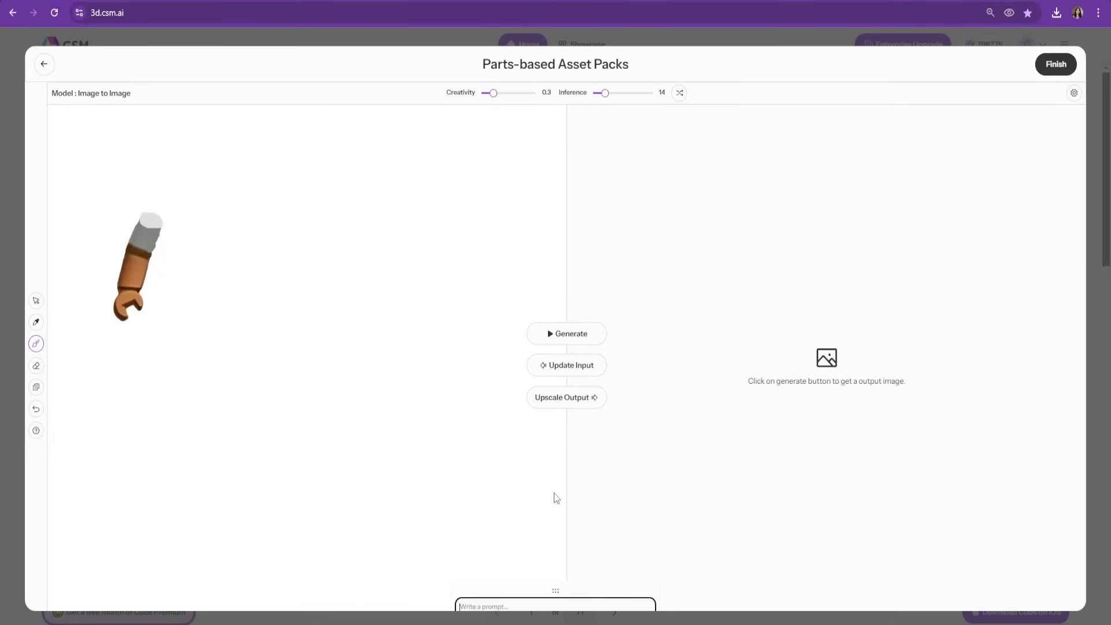
# Step: Generate a cleaned-up arm with the prompt "roblox arm", update the input with the output, and finish the in-painting
pyautogui.write('roblox arm')
pyautogui.moveTo(547, 597); pyautogui.dragTo(563, 537)
pyautogui.click(561, 335)
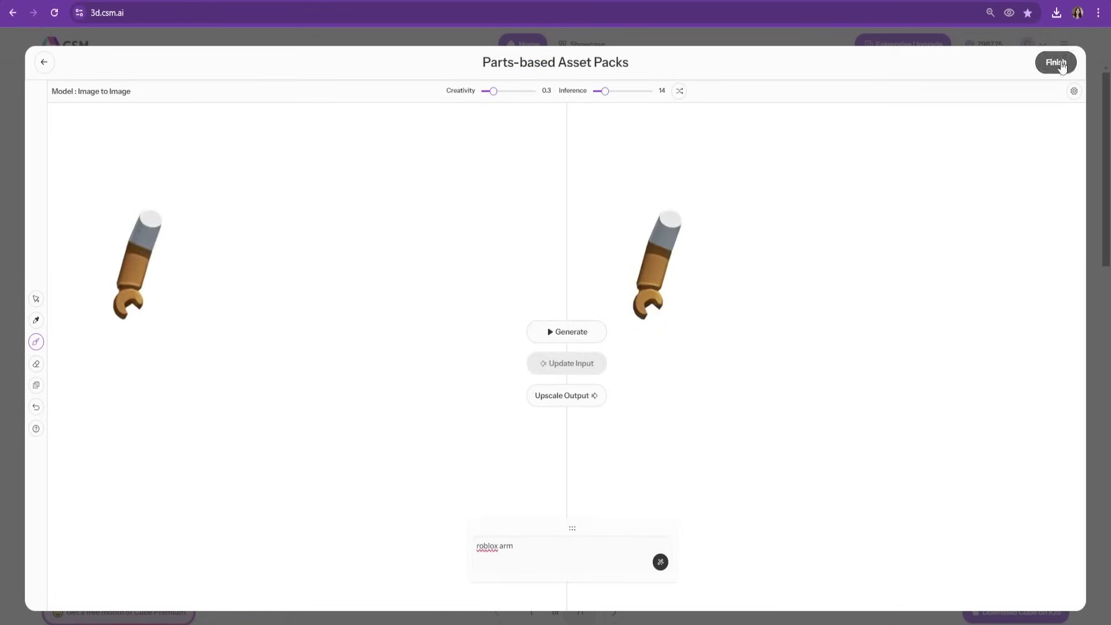
pyautogui.click(1059, 64)
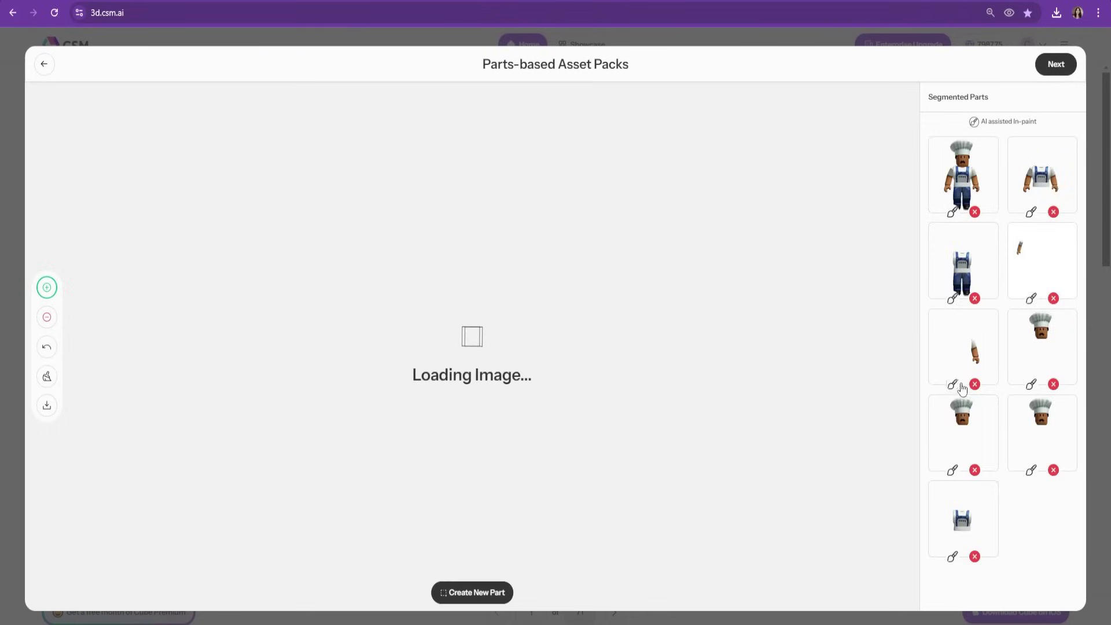
# Step: Open the other arm part for in-painting, set the brush size to 14 and paint the missing side of its sleeve grey
pyautogui.click(43, 342)
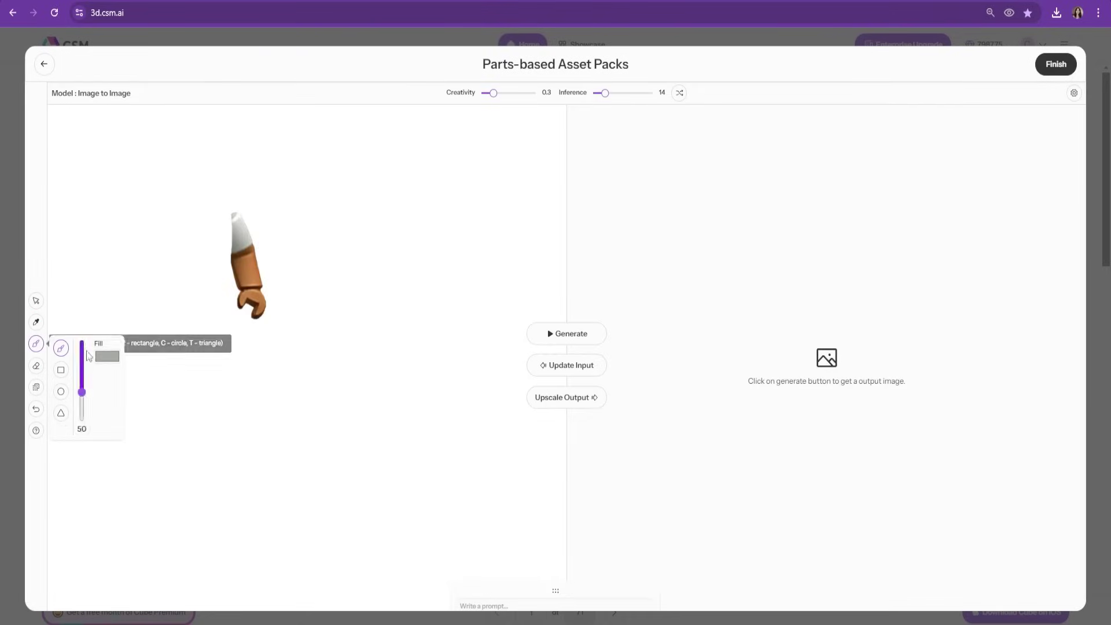
pyautogui.click(82, 354)
pyautogui.moveTo(231, 250); pyautogui.dragTo(227, 237)
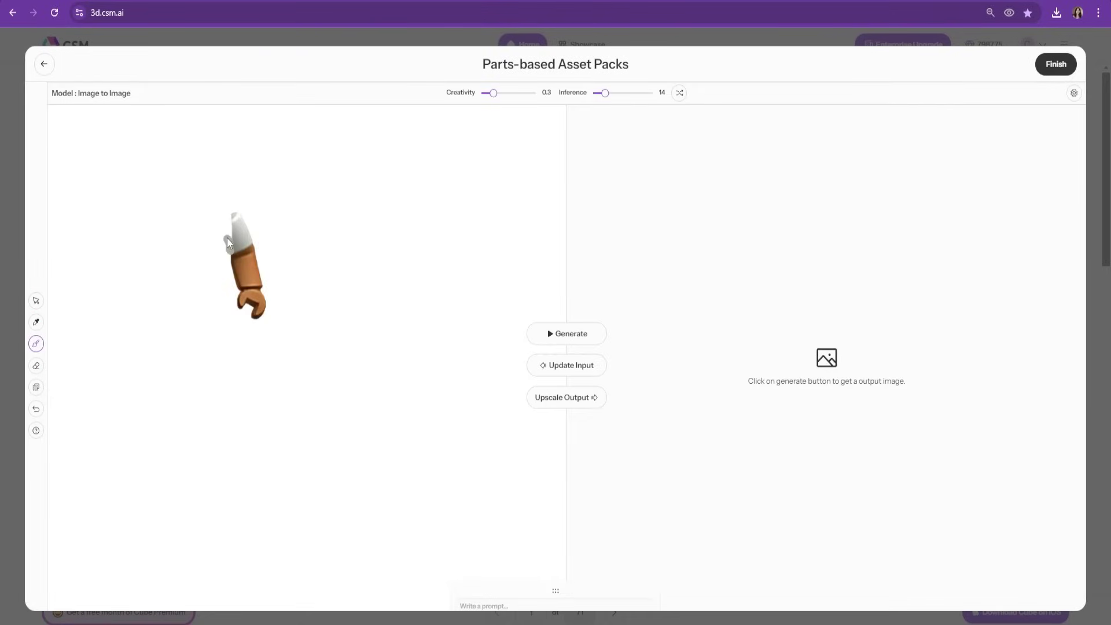
# Step: Sample the off-white at the sleeve's upper end, adjust the fill shade and paint in the arm's shoulder cap
pyautogui.click(38, 321)
pyautogui.click(235, 216)
pyautogui.click(43, 343)
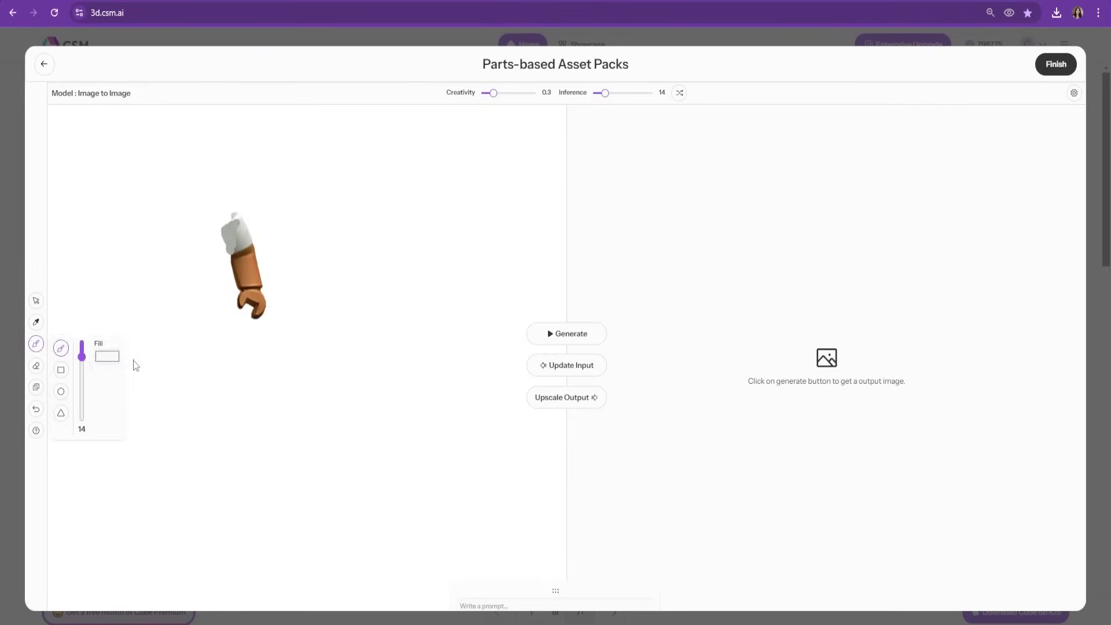
pyautogui.click(107, 356)
pyautogui.click(95, 379)
pyautogui.moveTo(234, 225); pyautogui.dragTo(224, 231)
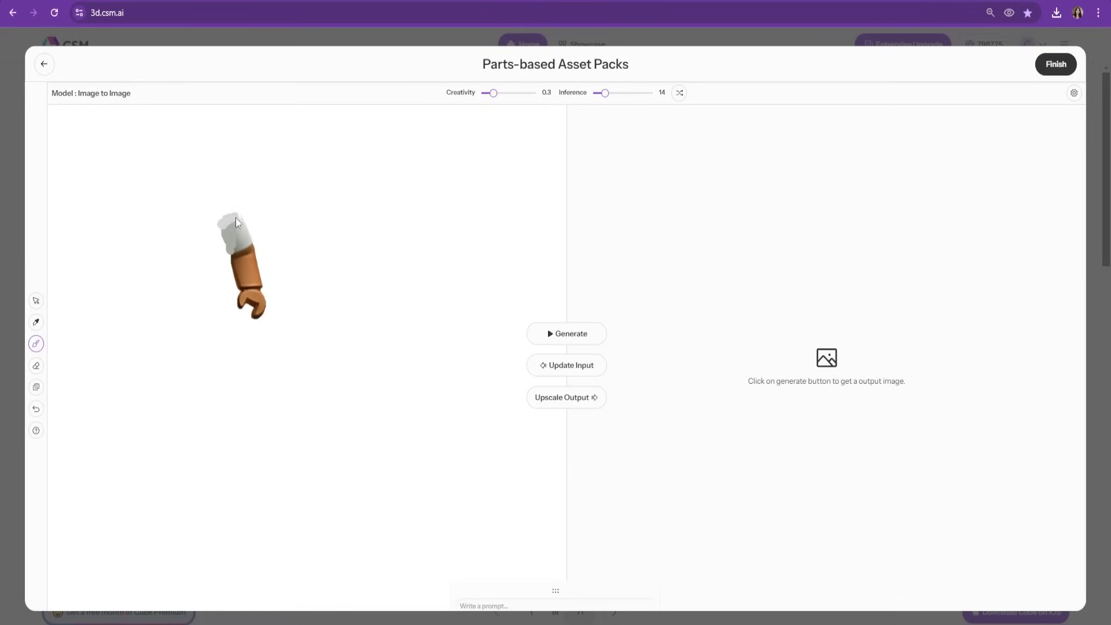
# Step: Generate a cleaned-up version of this arm with the prompt "roblox arm", update the input with the output, and finish the in-painting
pyautogui.write('roblox arm')
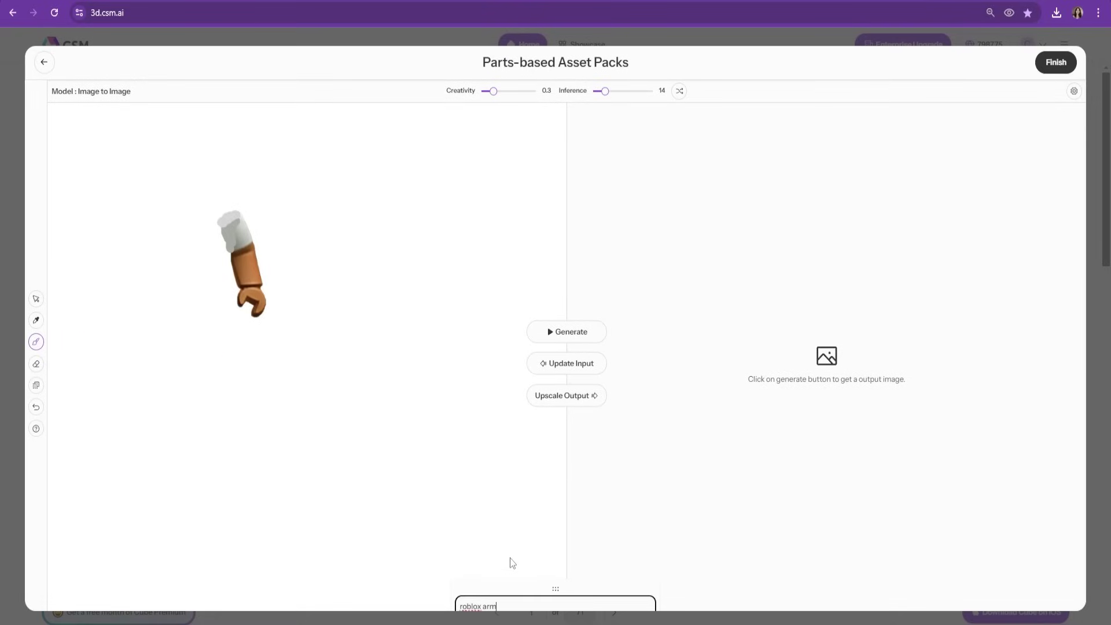
pyautogui.click(566, 364)
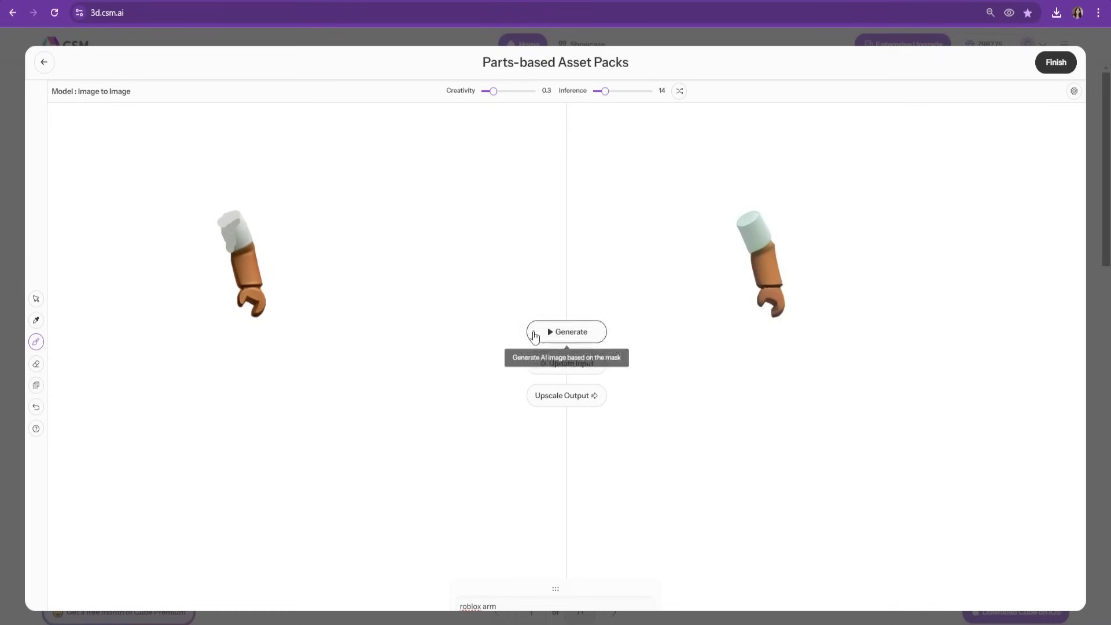
pyautogui.click(594, 361)
pyautogui.click(1056, 63)
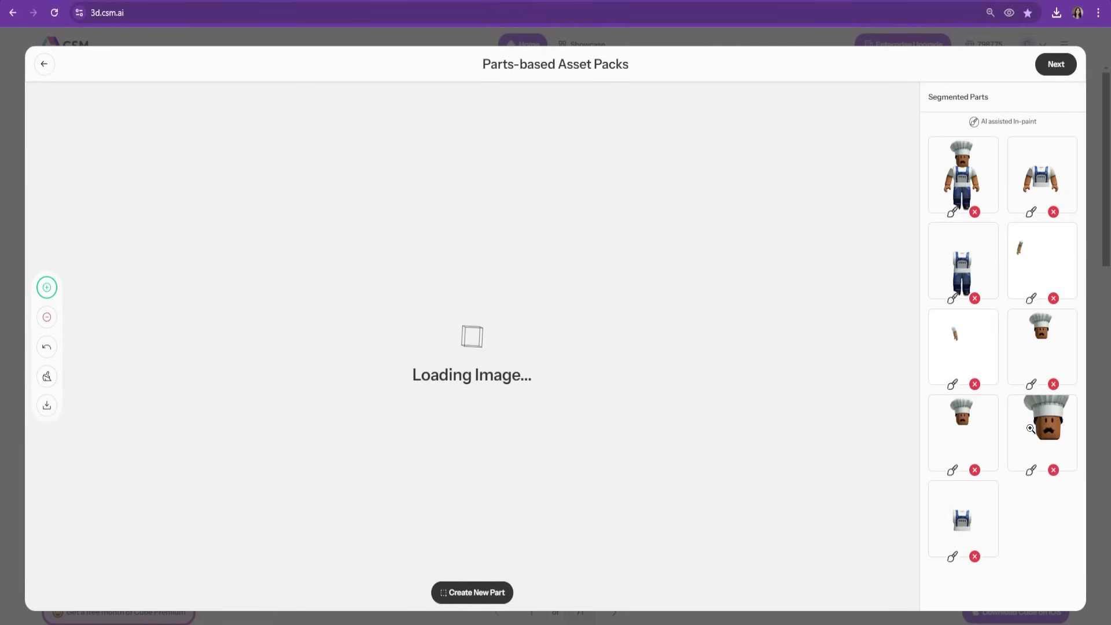
# Step: Set the refine speed to Slow and the polygon count to Low Poly, review the listed parts and return to the segmentation
pyautogui.click(1055, 64)
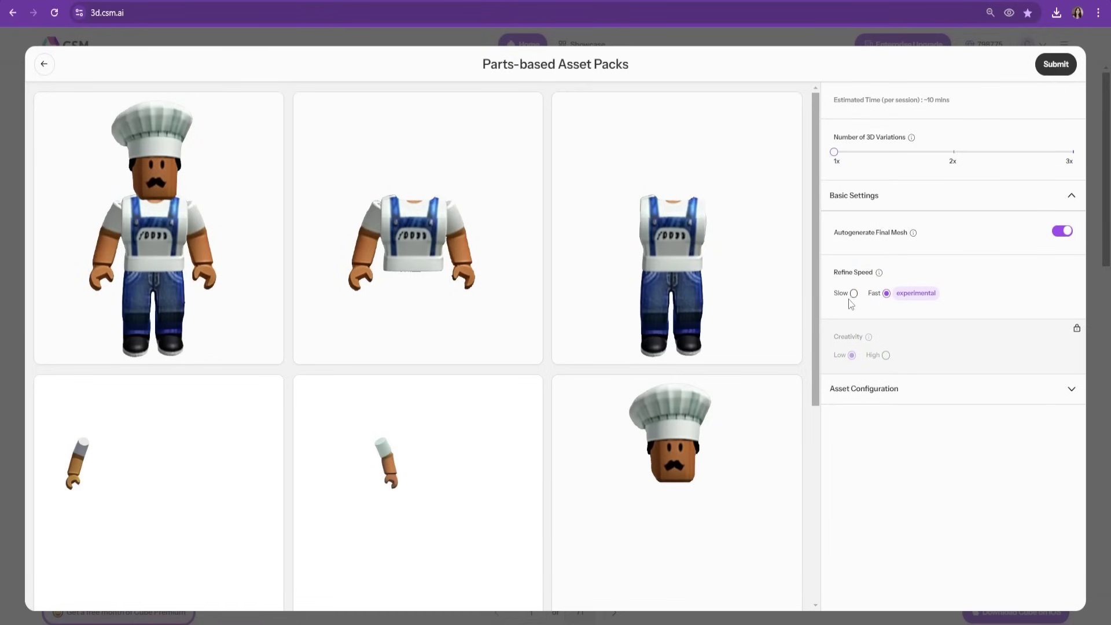
pyautogui.click(854, 293)
pyautogui.click(929, 387)
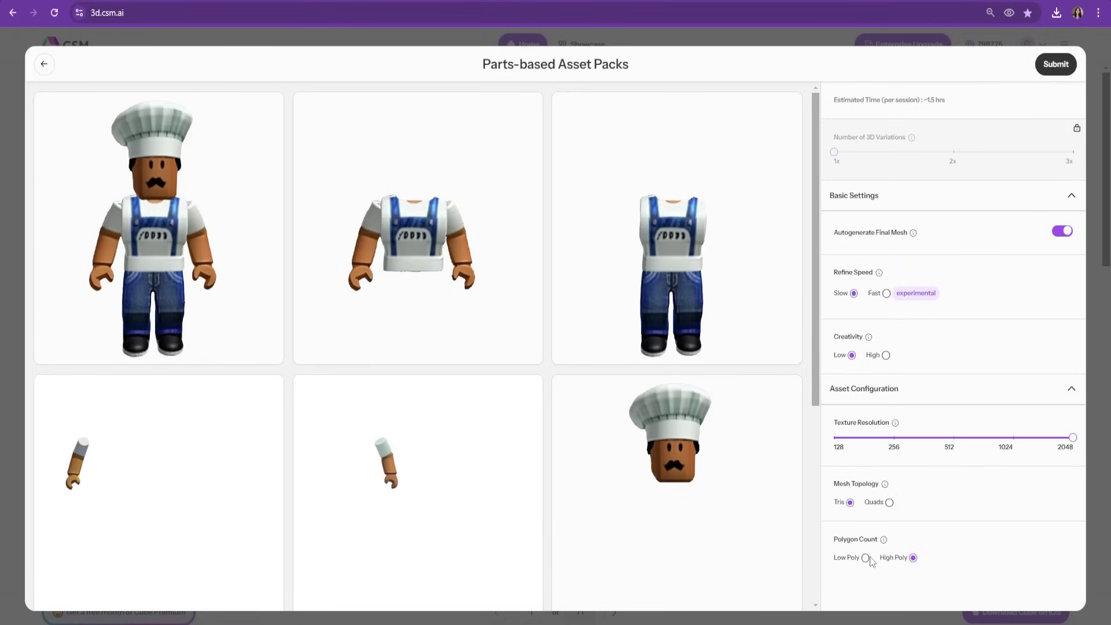
pyautogui.scroll(-4, 602, 251)
pyautogui.scroll(4, 602, 315)
pyautogui.scroll(-4, 603, 314)
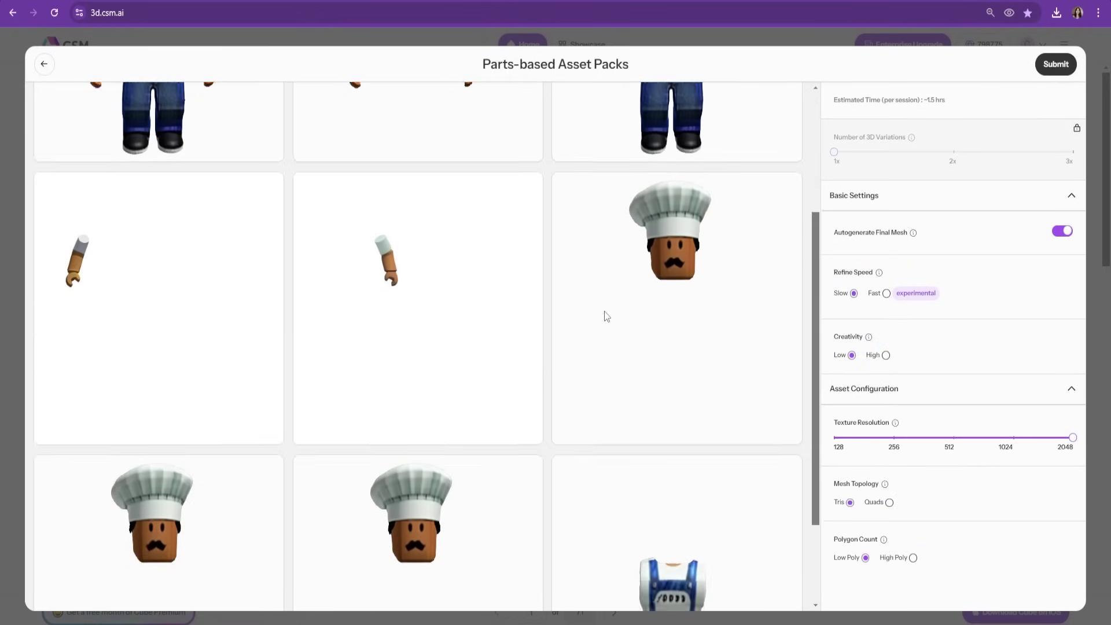
pyautogui.scroll(4, 606, 316)
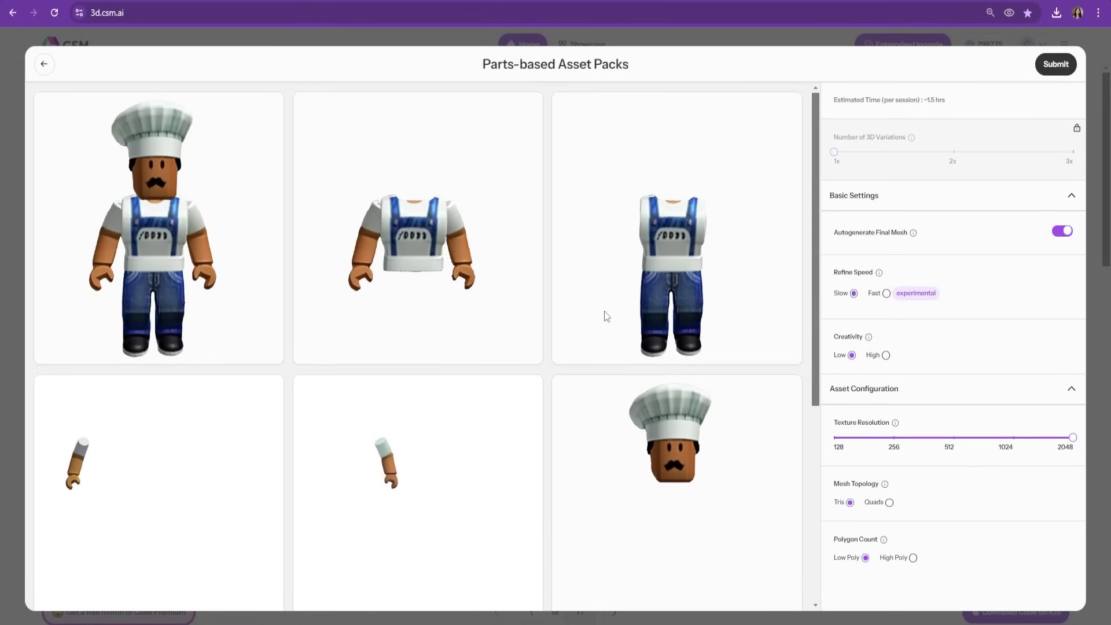
pyautogui.click(44, 64)
# Step: Segment the chef's whole body with arms and legs but without the head, and create a new part from it
pyautogui.click(486, 383)
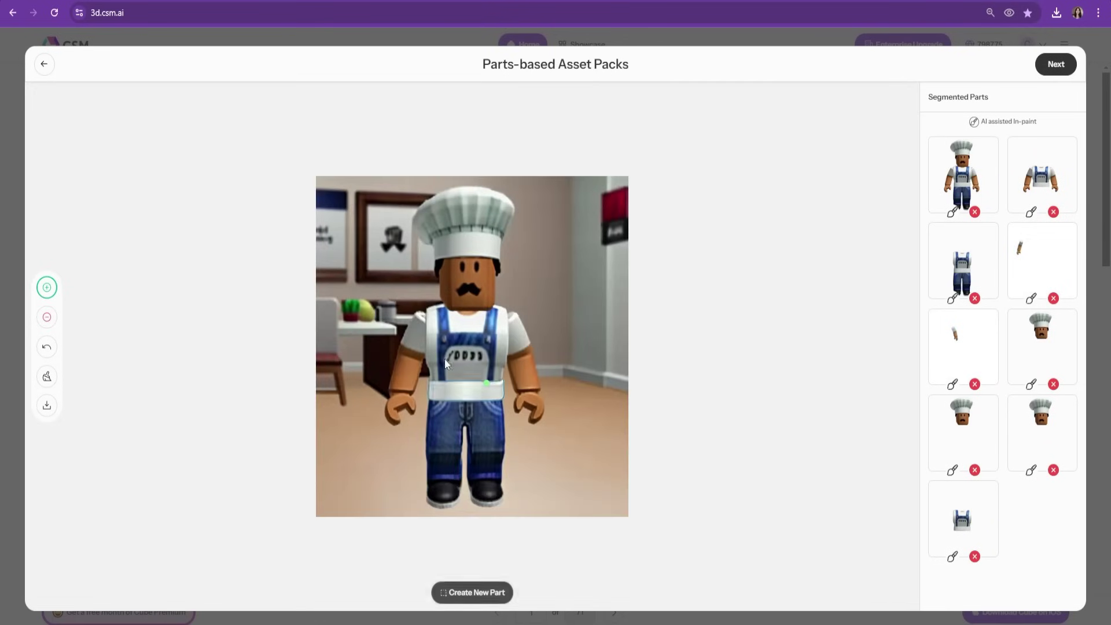
pyautogui.click(434, 340)
pyautogui.click(482, 440)
pyautogui.click(530, 382)
pyautogui.click(513, 336)
pyautogui.click(47, 316)
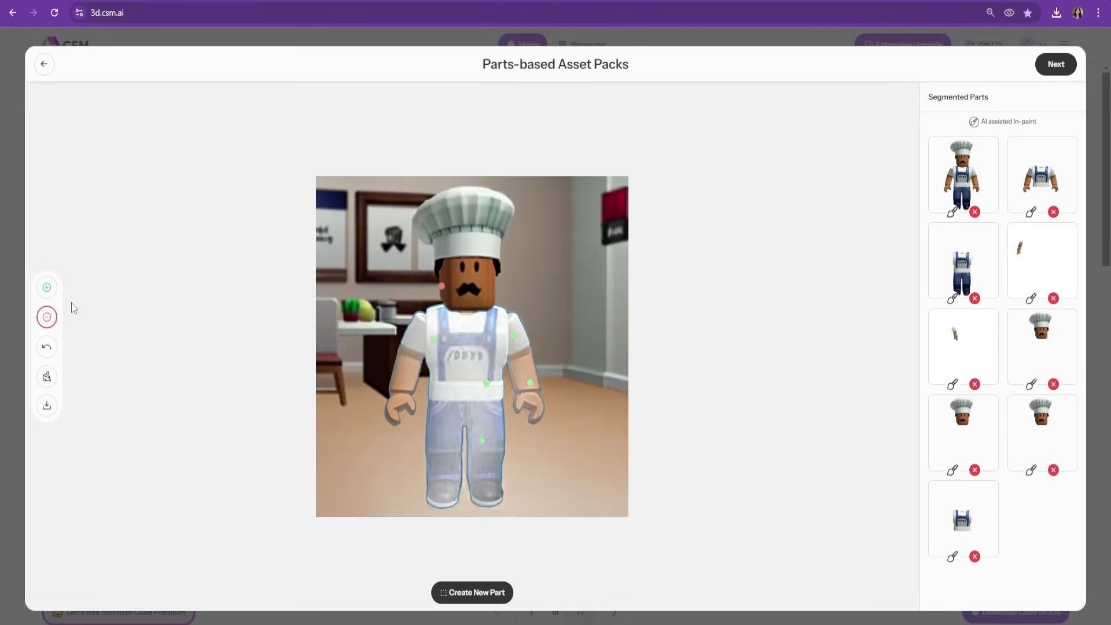
pyautogui.click(47, 287)
pyautogui.click(498, 592)
# Step: Proceed to the generation settings, check the part list, expand the asset configuration and submit the asset pack
pyautogui.click(1054, 65)
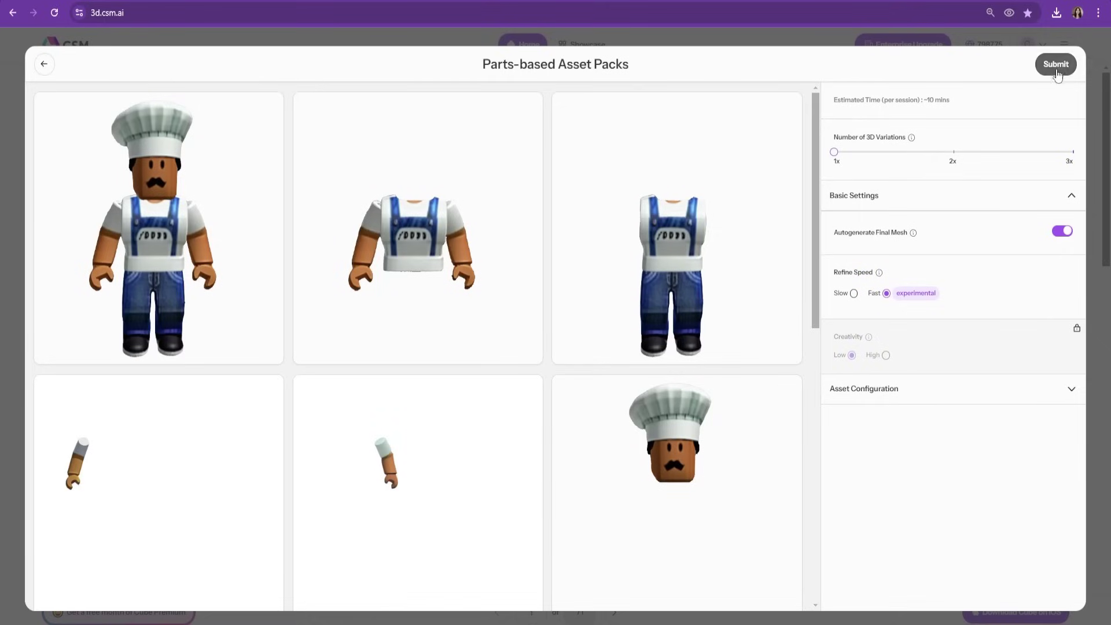
pyautogui.scroll(-5, 602, 392)
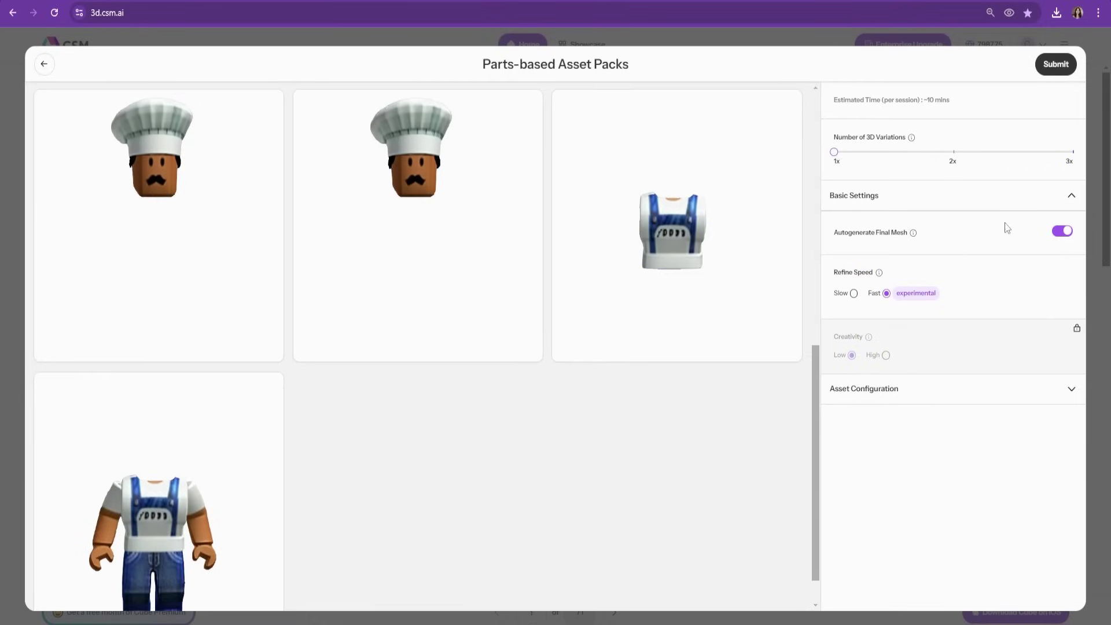
pyautogui.click(876, 398)
pyautogui.click(1055, 64)
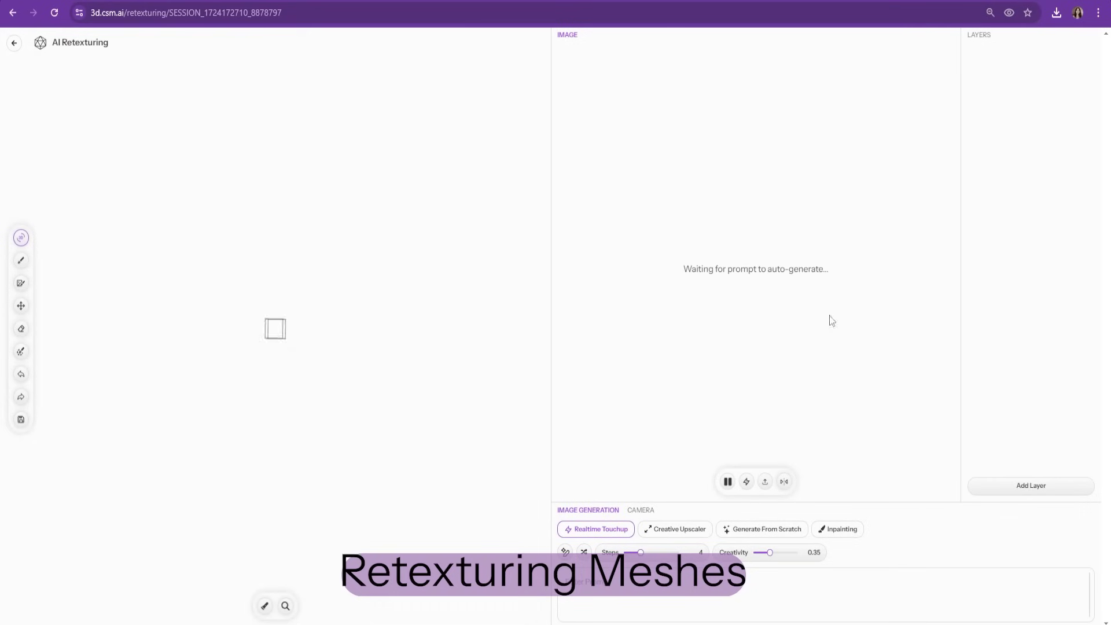
# Step: Paint out the black lettering on the overalls' bib with a sampled light grey at size 35 and opacity 0.05
pyautogui.click(21, 260)
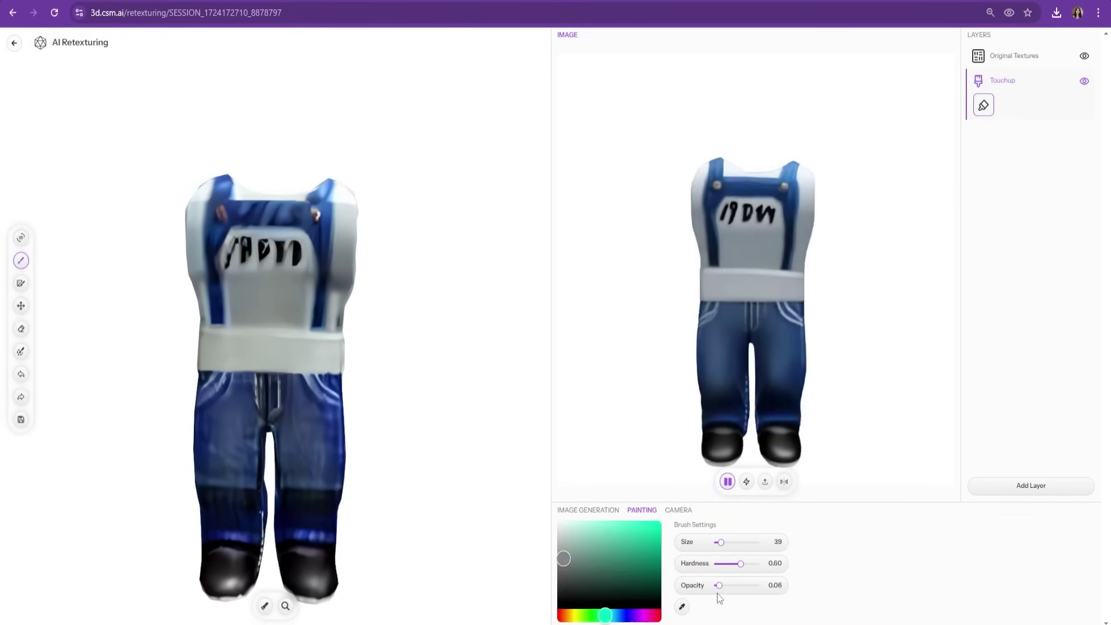
pyautogui.moveTo(717, 594); pyautogui.dragTo(717, 593)
pyautogui.moveTo(246, 250); pyautogui.dragTo(274, 258)
pyautogui.keyDown('alt'); pyautogui.click(284, 234); pyautogui.keyUp('alt')
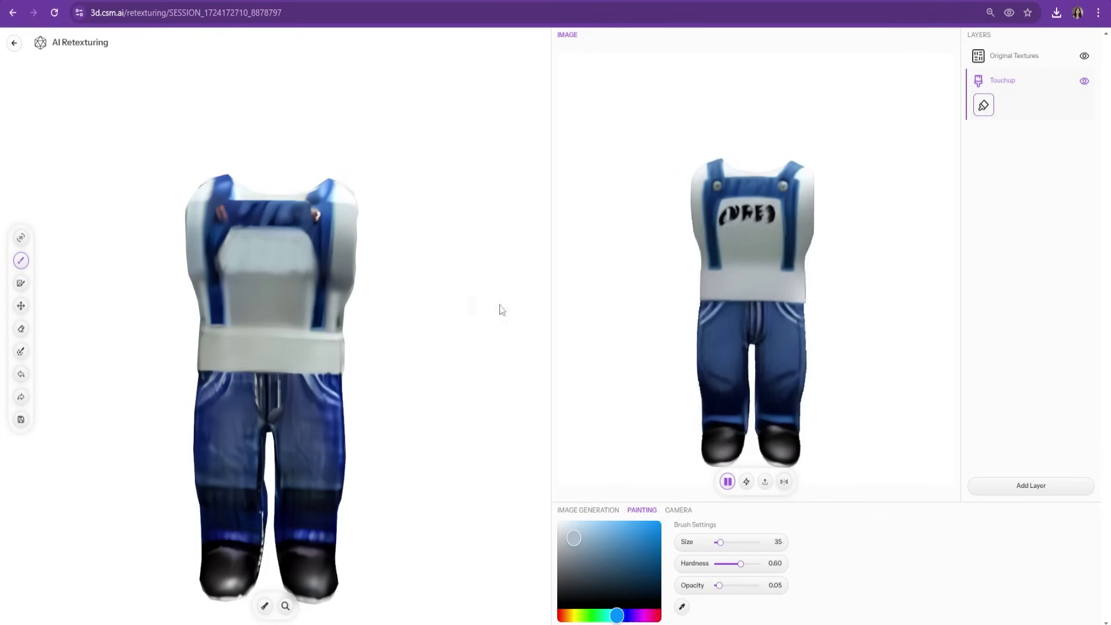
# Step: Paint over the arm area on one side of the torso with a sampled shirt colour at brush size 99
pyautogui.moveTo(500, 309); pyautogui.dragTo(351, 309)
pyautogui.keyDown('alt'); pyautogui.click(268, 197); pyautogui.keyUp('alt')
pyautogui.scroll(3, 270, 282)
pyautogui.moveTo(271, 282)
pyautogui.mouseDown()
pyautogui.moveTo(254, 255)
pyautogui.moveTo(278, 258)
pyautogui.moveTo(266, 238)
pyautogui.moveTo(264, 289)
pyautogui.mouseUp()
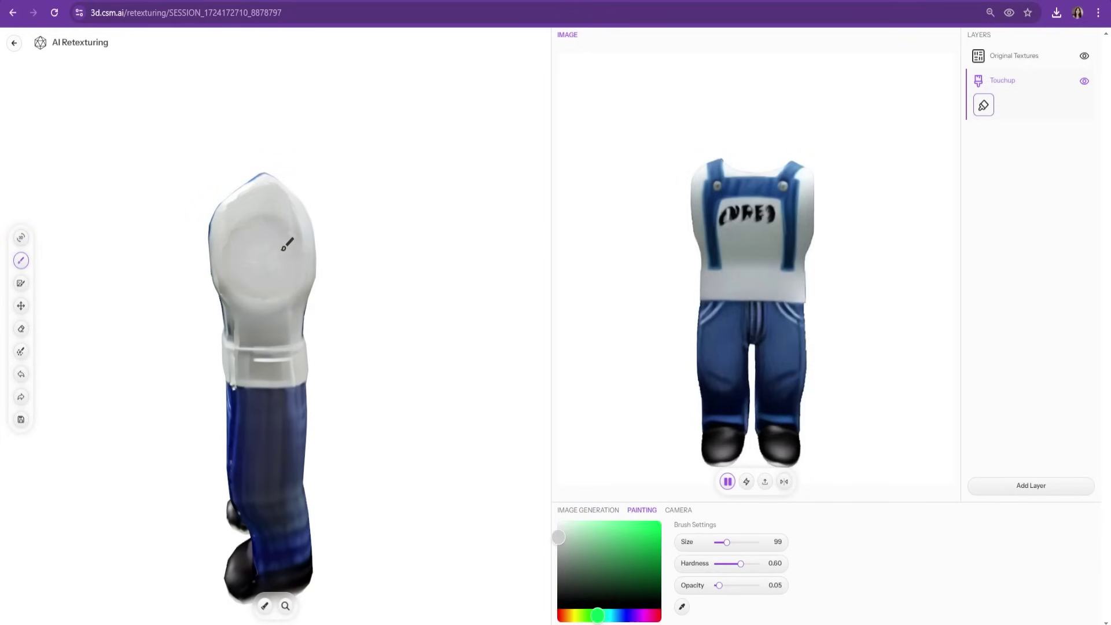
# Step: Sample the shirt colours on the torso's opposite side and paint over that arm area evenly
pyautogui.moveTo(392, 305); pyautogui.dragTo(96, 307)
pyautogui.keyDown('alt'); pyautogui.click(280, 297); pyautogui.keyUp('alt')
pyautogui.moveTo(280, 297)
pyautogui.mouseDown()
pyautogui.moveTo(263, 228)
pyautogui.moveTo(312, 243)
pyautogui.moveTo(270, 315)
pyautogui.mouseUp()
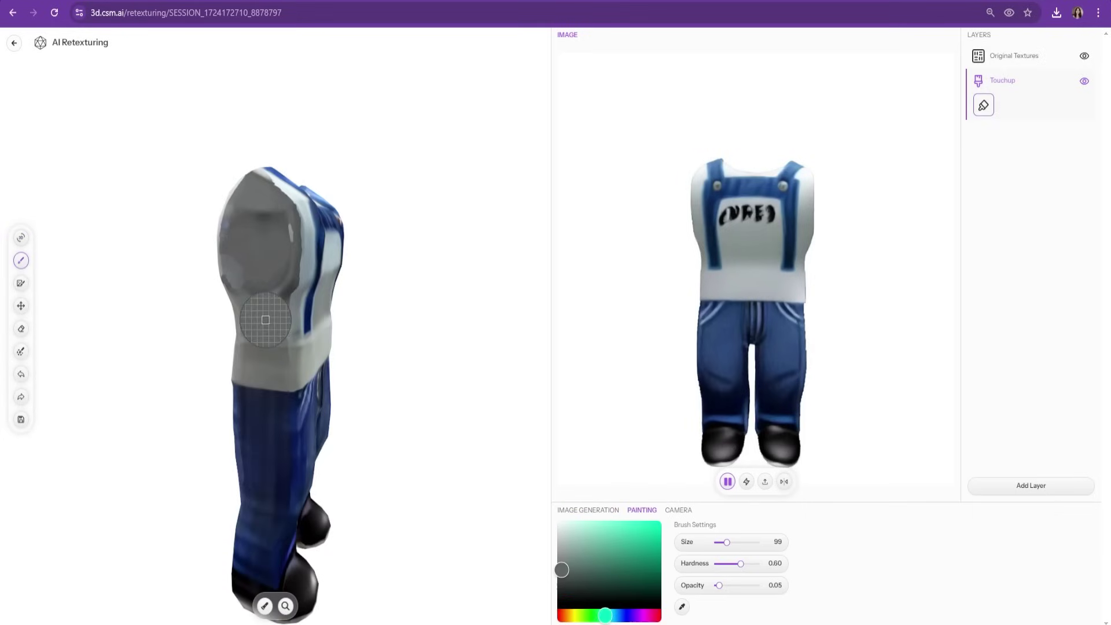
pyautogui.keyDown('alt'); pyautogui.click(266, 320); pyautogui.keyUp('alt')
pyautogui.moveTo(275, 261)
pyautogui.mouseDown()
pyautogui.moveTo(278, 228)
pyautogui.moveTo(251, 202)
pyautogui.mouseUp()
pyautogui.moveTo(251, 203)
pyautogui.mouseDown(button='right')
pyautogui.moveTo(205, 232)
pyautogui.moveTo(270, 233)
pyautogui.moveTo(293, 281)
pyautogui.moveTo(330, 268)
pyautogui.moveTo(335, 345)
pyautogui.moveTo(1099, 270)
pyautogui.mouseUp(button='right')
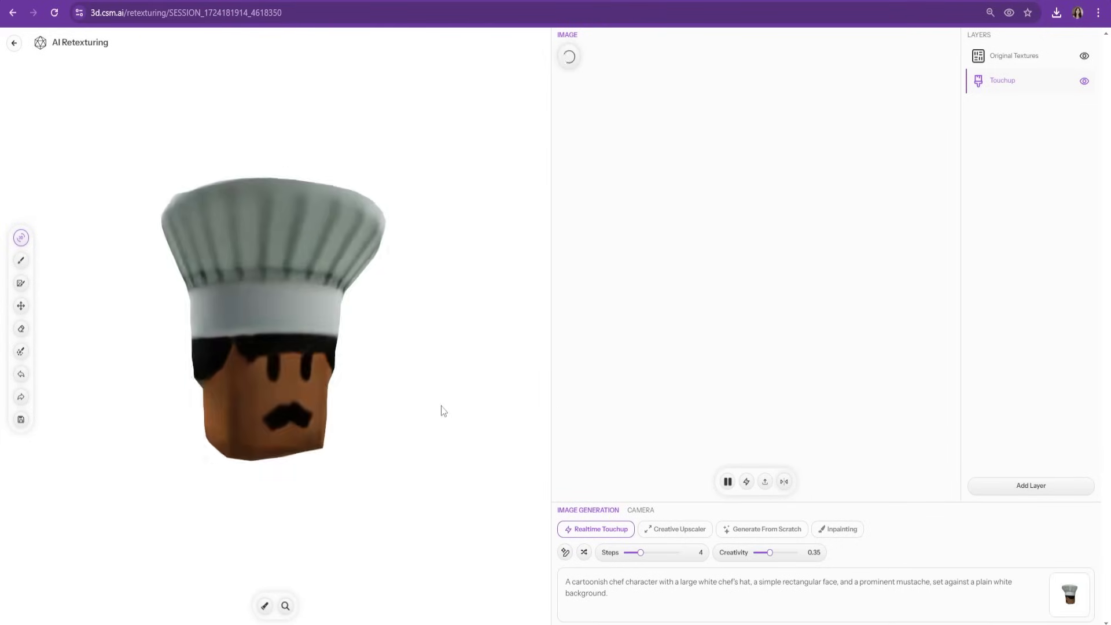
# Step: Sample the brown skin tone on the chef head and paint over the eyes and mustache at brush opacity 0.11
pyautogui.click(21, 260)
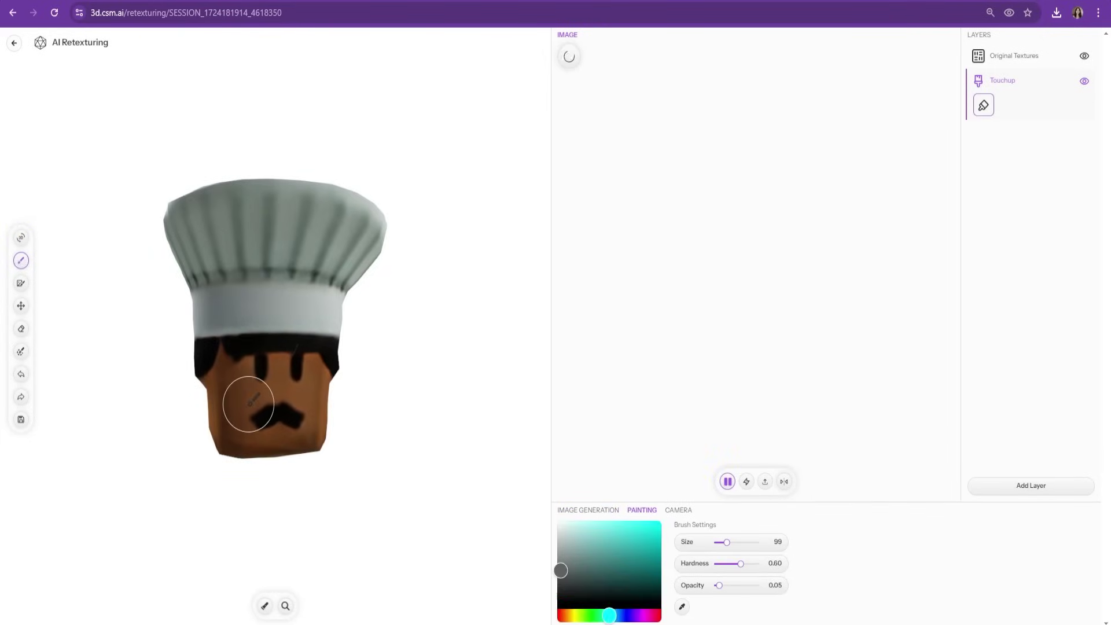
pyautogui.keyDown('alt'); pyautogui.click(251, 396); pyautogui.keyUp('alt')
pyautogui.moveTo(253, 383)
pyautogui.mouseDown()
pyautogui.moveTo(283, 367)
pyautogui.moveTo(299, 426)
pyautogui.mouseUp()
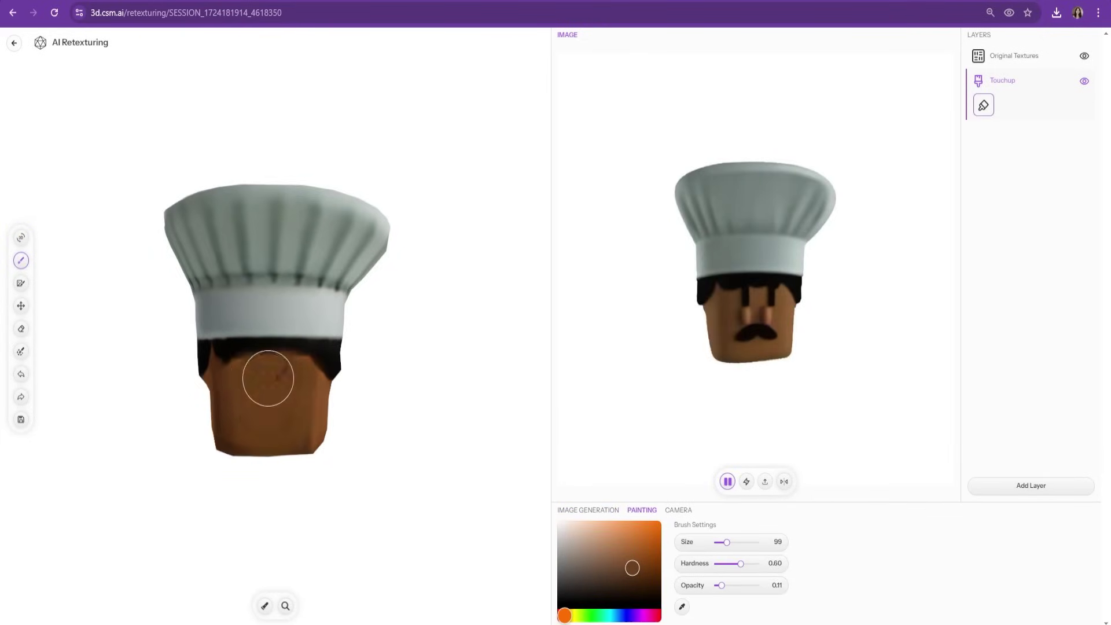
pyautogui.moveTo(268, 379)
pyautogui.mouseDown()
pyautogui.moveTo(283, 416)
pyautogui.moveTo(243, 442)
pyautogui.mouseUp()
# Step: Sample the black hair colour and fill in the hairline below the hat with a size 39 brush
pyautogui.moveTo(243, 441); pyautogui.dragTo(244, 376, button='middle')
pyautogui.scroll(2, 373, 379)
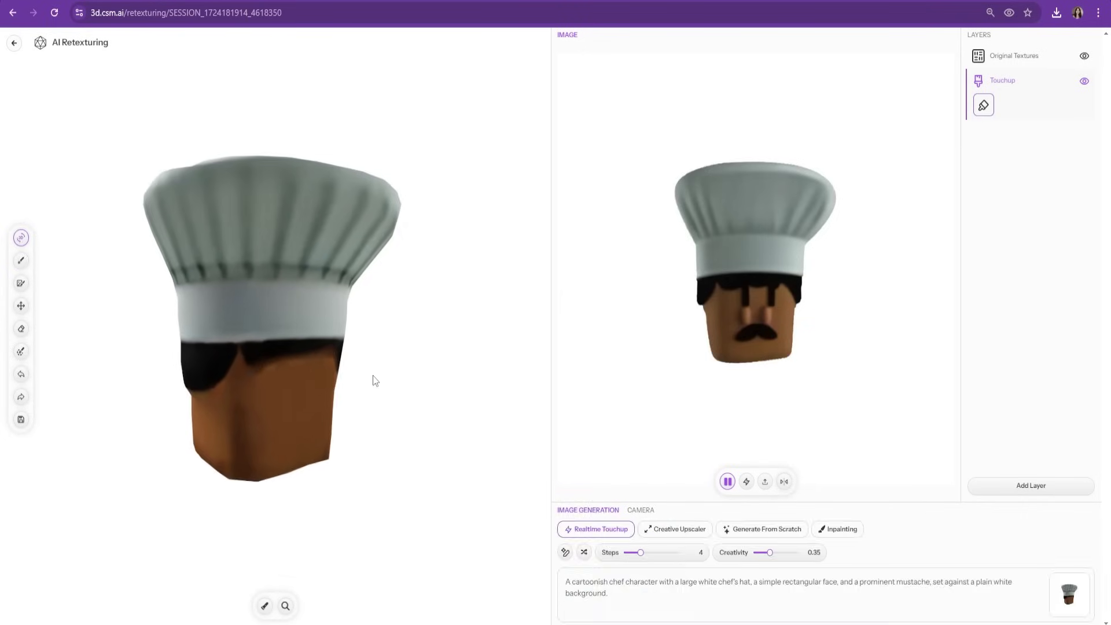
pyautogui.scroll(1, 373, 381)
pyautogui.press('b')
pyautogui.keyDown('alt'); pyautogui.click(259, 354); pyautogui.keyUp('alt')
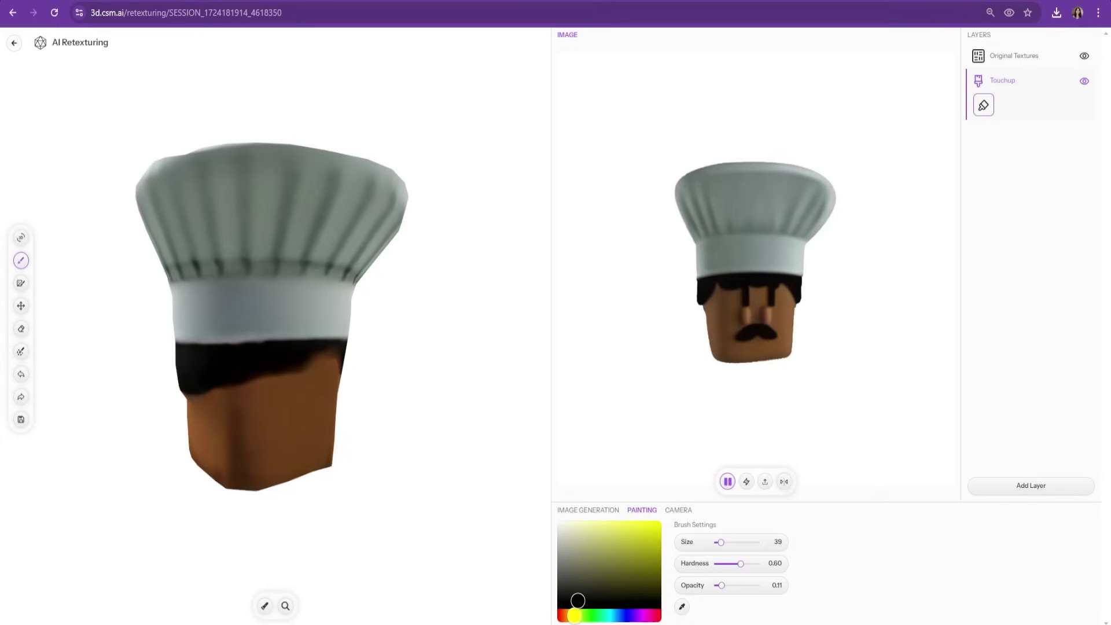
pyautogui.press('b')
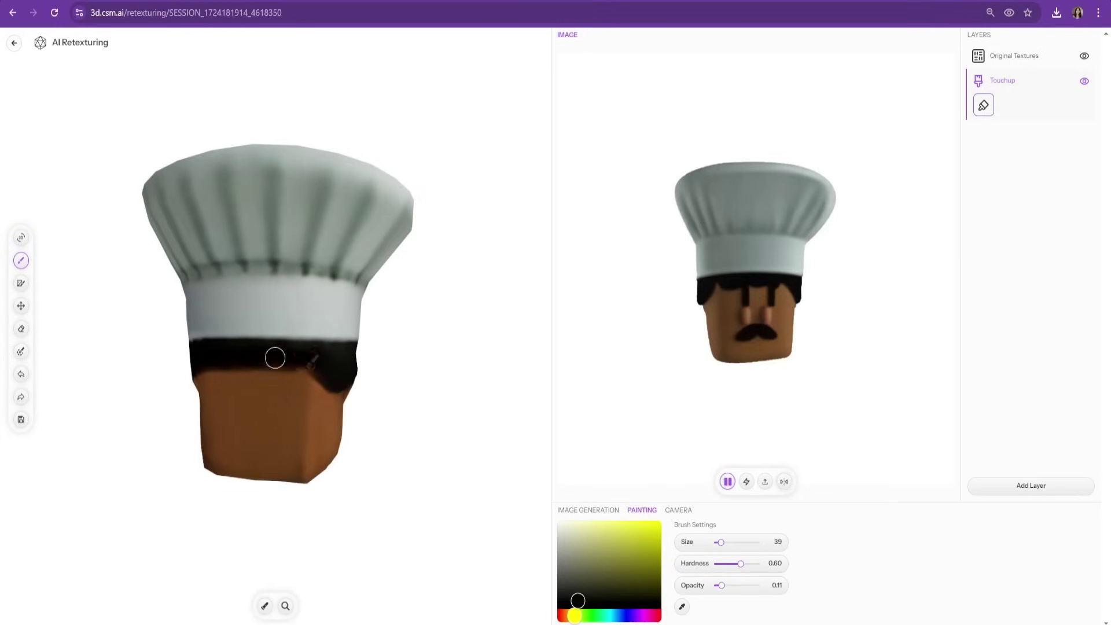
pyautogui.moveTo(339, 375)
pyautogui.mouseDown(button='right')
pyautogui.moveTo(314, 378)
pyautogui.moveTo(491, 375)
pyautogui.mouseUp(button='right')
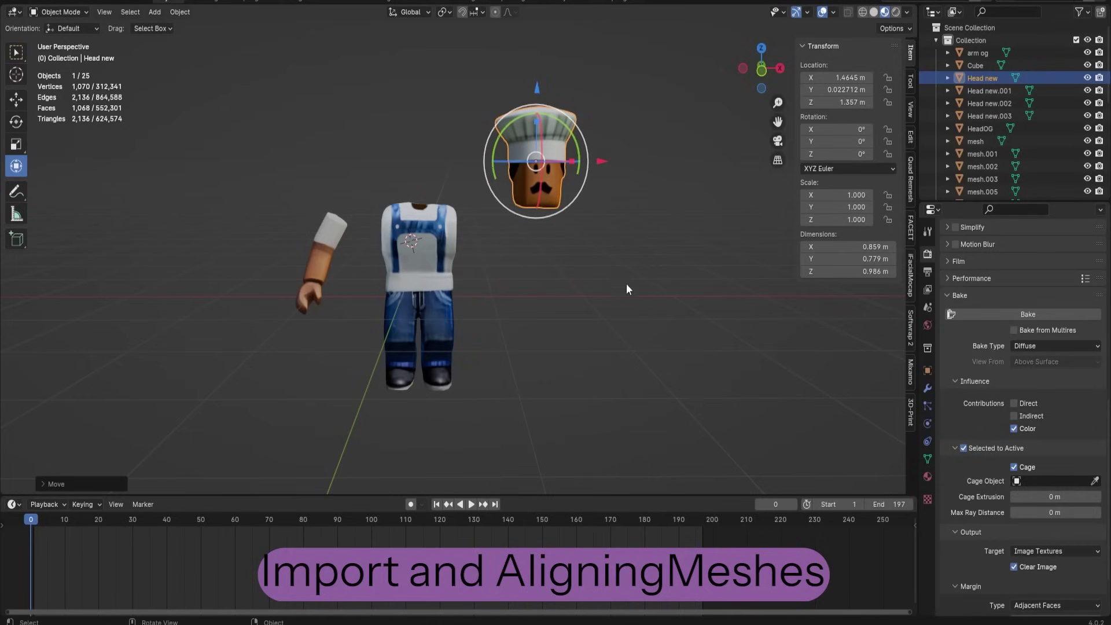
# Step: Switch to Blender and move the chef's head along X above the torso, to about 0.216 m
pyautogui.moveTo(626, 283); pyautogui.dragTo(455, 314)
pyautogui.click(455, 314)
pyautogui.moveTo(455, 314); pyautogui.dragTo(571, 258, button='middle')
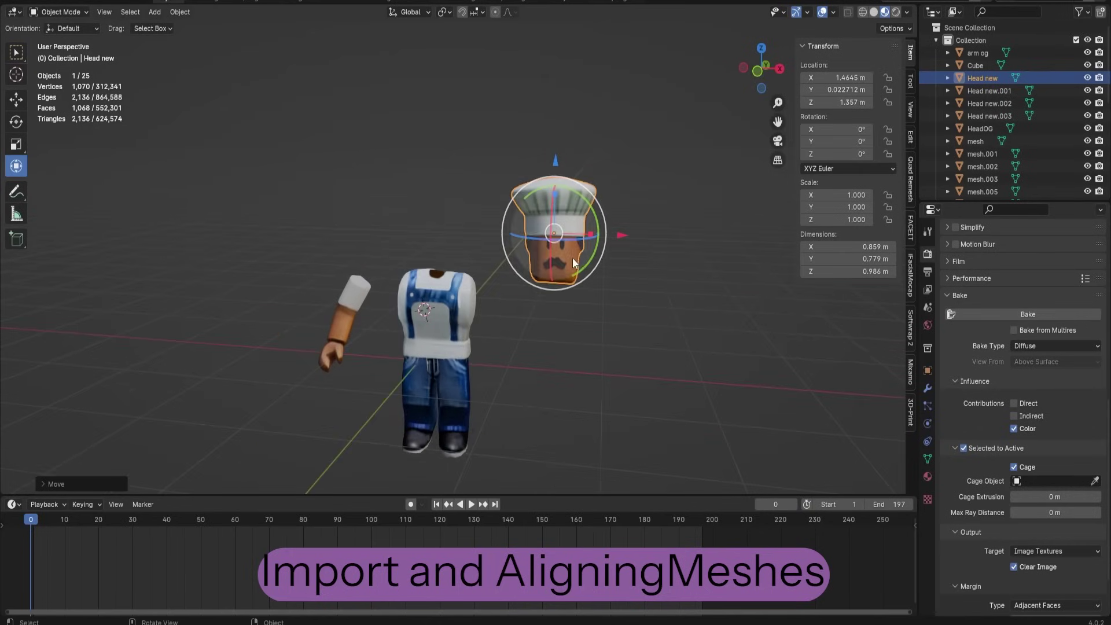
pyautogui.moveTo(620, 231); pyautogui.dragTo(500, 221)
# Step: Fine-tune the head's placement on the torso in front view, to about X 0.194 m and Z 1.36 m
pyautogui.keyDown('alt'); pyautogui.moveTo(648, 347); pyautogui.dragTo(682, 364, button='middle'); pyautogui.keyUp('alt')
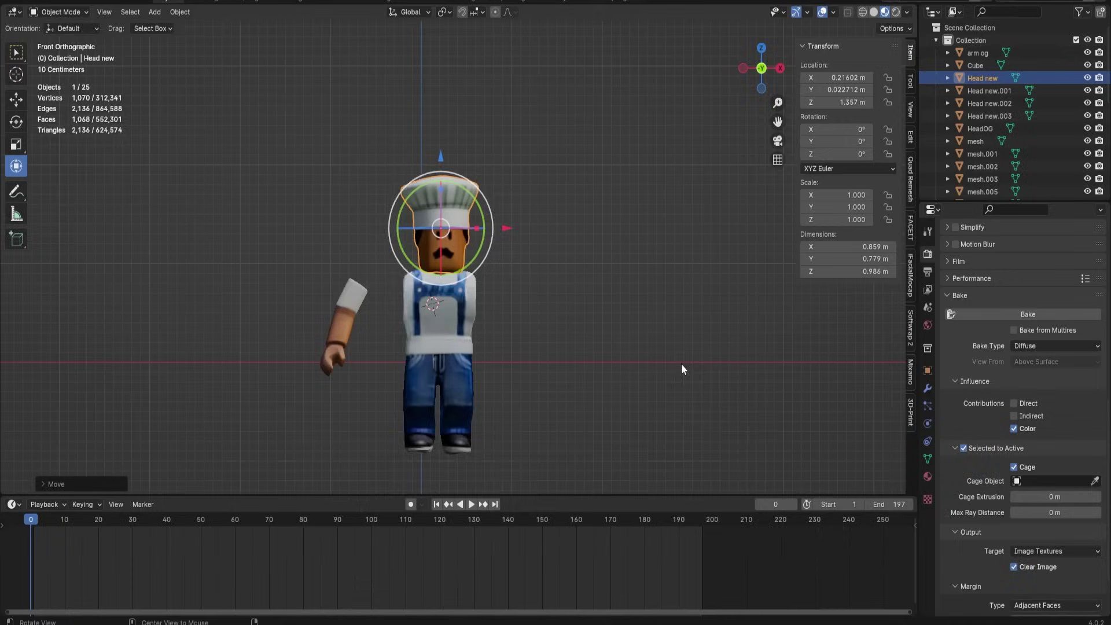
pyautogui.scroll(4, 602, 324)
pyautogui.keyDown('shift'); pyautogui.moveTo(515, 318); pyautogui.dragTo(521, 260, button='middle'); pyautogui.keyUp('shift')
pyautogui.moveTo(505, 138); pyautogui.dragTo(499, 131)
pyautogui.click(572, 266)
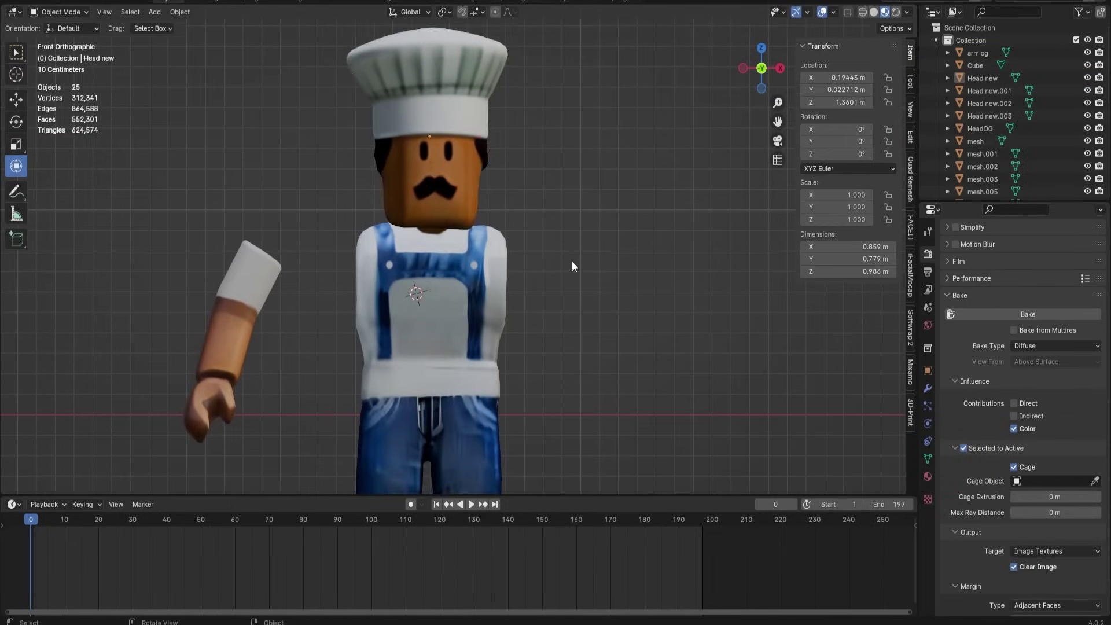
# Step: Move the separate arm along X until it meets the torso's shoulder, at about X -0.373 m
pyautogui.moveTo(572, 266); pyautogui.dragTo(325, 317, button='middle')
pyautogui.click(317, 231)
pyautogui.moveTo(391, 272); pyautogui.dragTo(442, 269)
pyautogui.click(537, 245)
pyautogui.scroll(5, 537, 245)
pyautogui.keyDown('shift'); pyautogui.moveTo(537, 245); pyautogui.dragTo(570, 272, button='middle'); pyautogui.keyUp('shift')
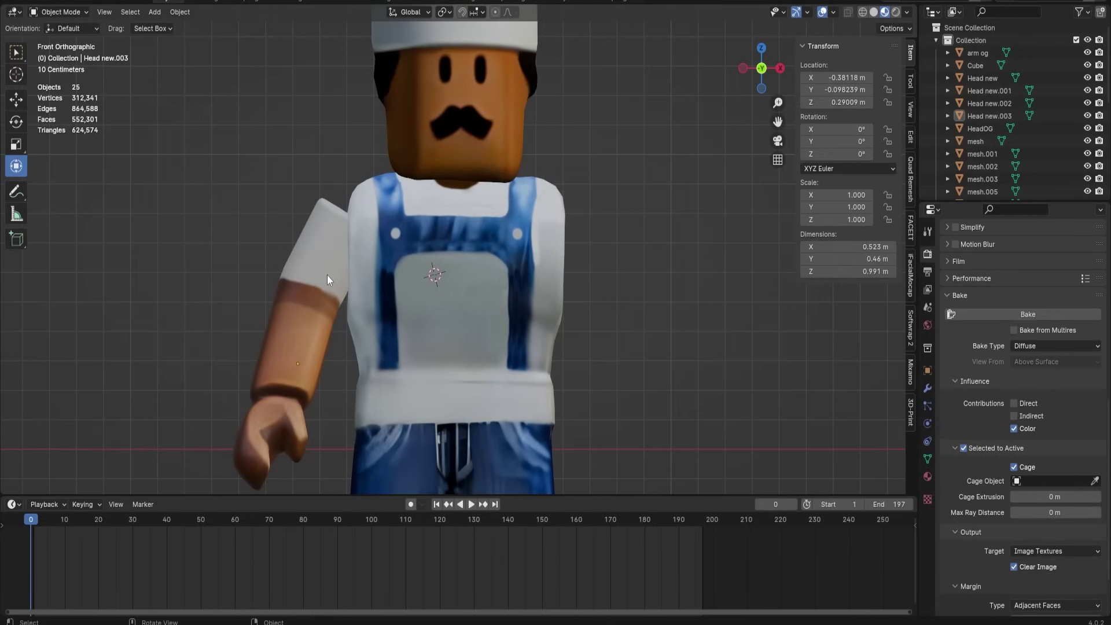
pyautogui.click(328, 276)
pyautogui.moveTo(368, 363); pyautogui.dragTo(371, 363)
pyautogui.click(544, 310)
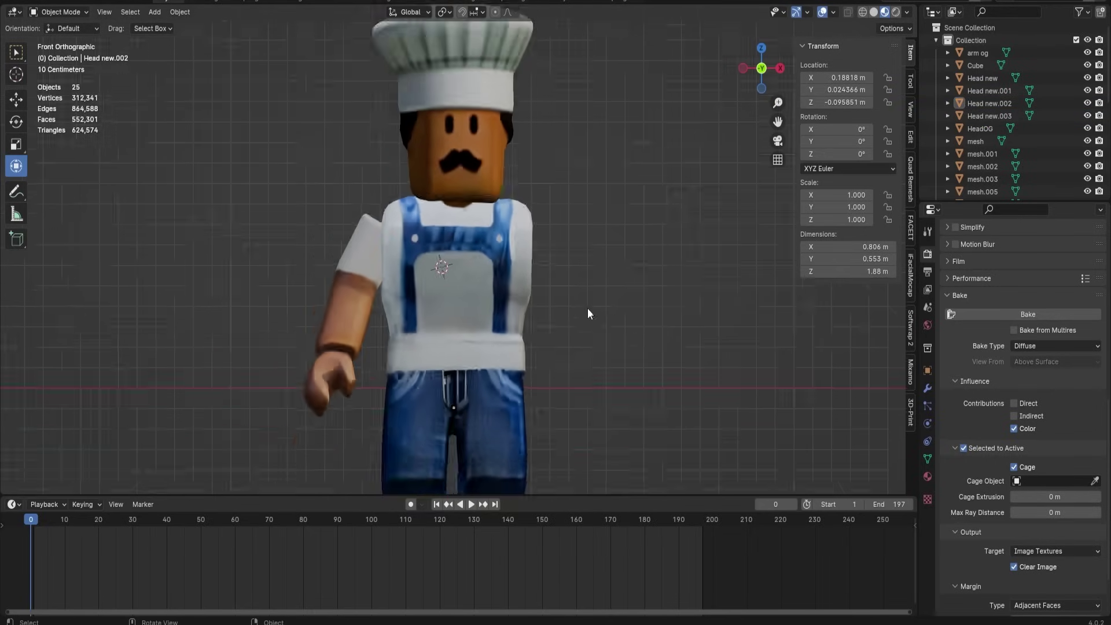
# Step: Duplicate the arm and mirror the copy along the X axis
pyautogui.keyDown('alt'); pyautogui.moveTo(588, 314); pyautogui.dragTo(508, 335); pyautogui.keyUp('alt')
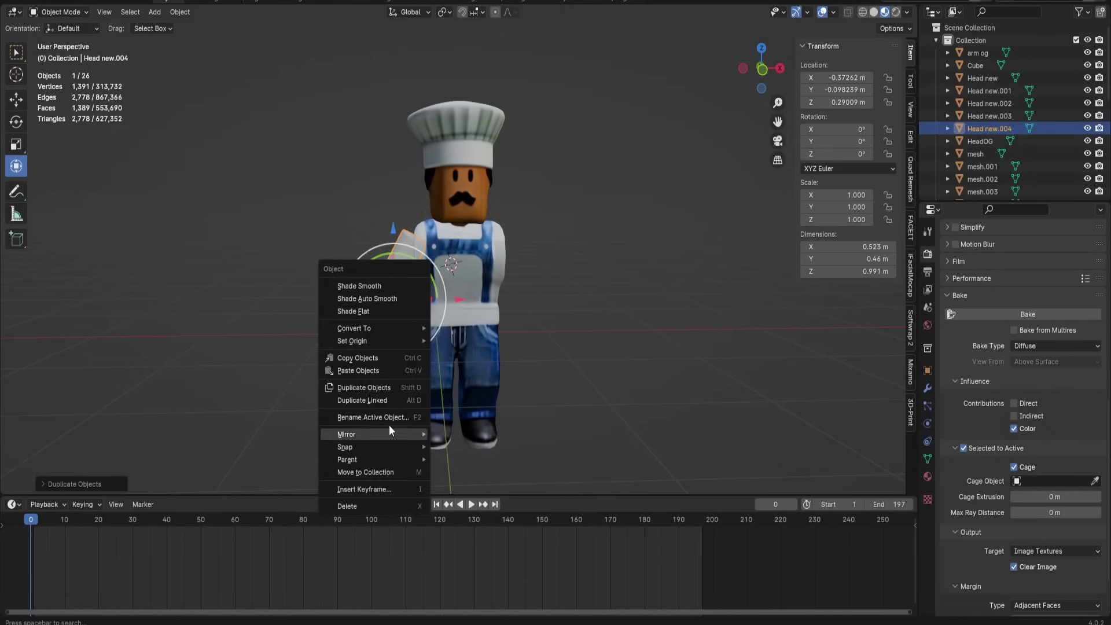
pyautogui.click(469, 450)
pyautogui.keyDown('alt'); pyautogui.moveTo(463, 297); pyautogui.dragTo(699, 324); pyautogui.keyUp('alt')
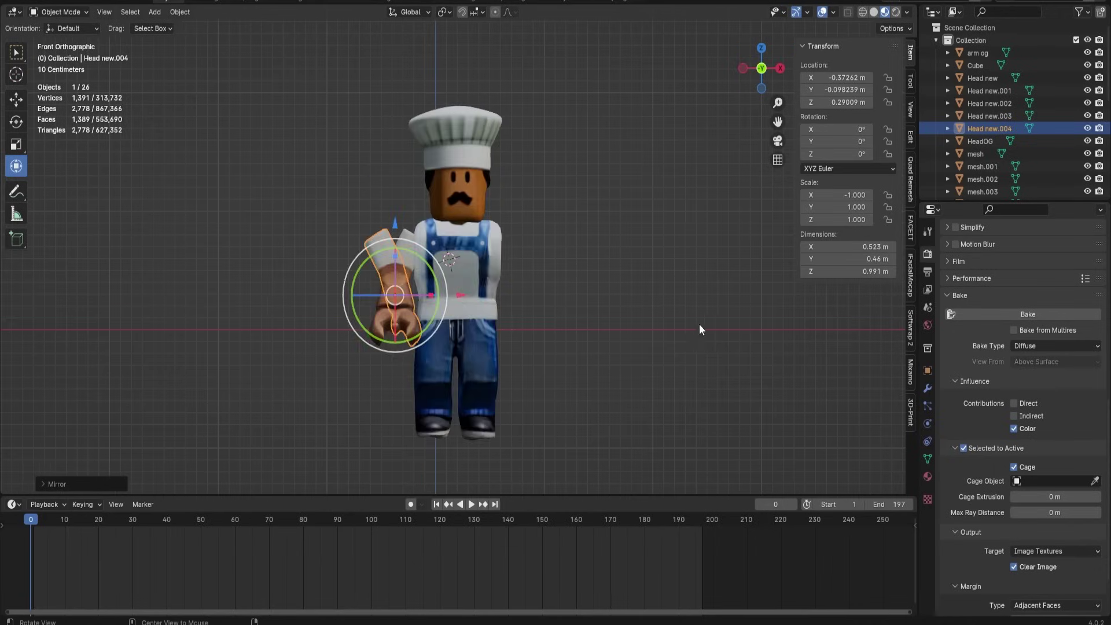
# Step: Move the mirrored arm to the torso's other side, at about X 0.767 m, and isolate the character's four parts in local view
pyautogui.click(616, 295)
pyautogui.scroll(-1, 617, 296)
pyautogui.moveTo(303, 108); pyautogui.dragTo(602, 449)
pyautogui.press('/')
pyautogui.click(603, 395)
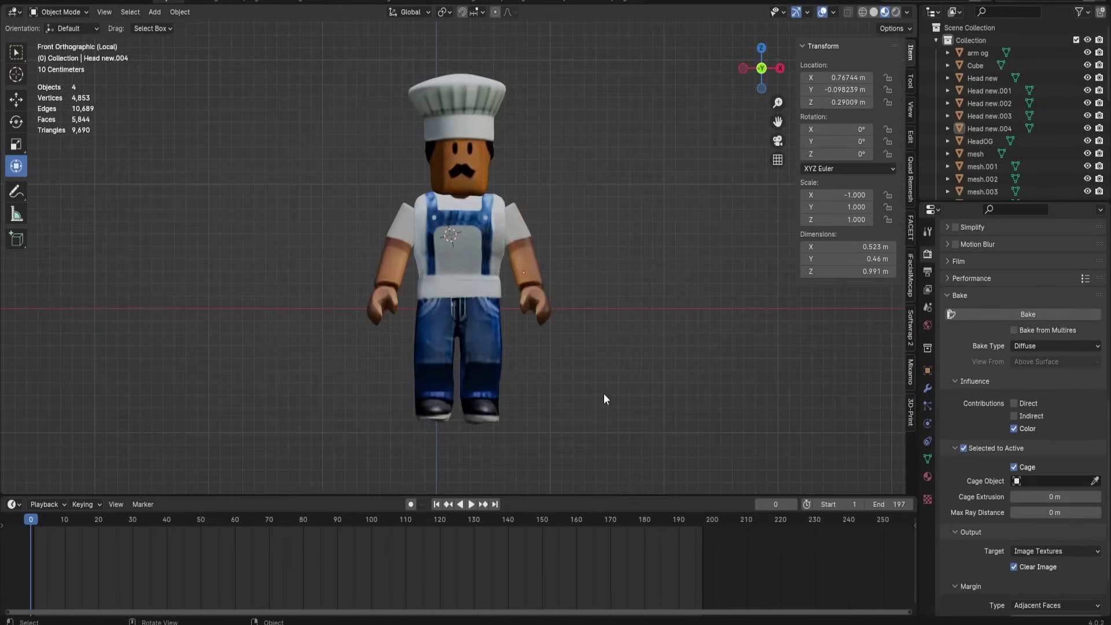
# Step: Adjust the mirrored arm's fit at the shoulder, to about X 0.795 m and Y -0.089 m
pyautogui.keyDown('alt'); pyautogui.moveTo(604, 394); pyautogui.dragTo(542, 294); pyautogui.keyUp('alt')
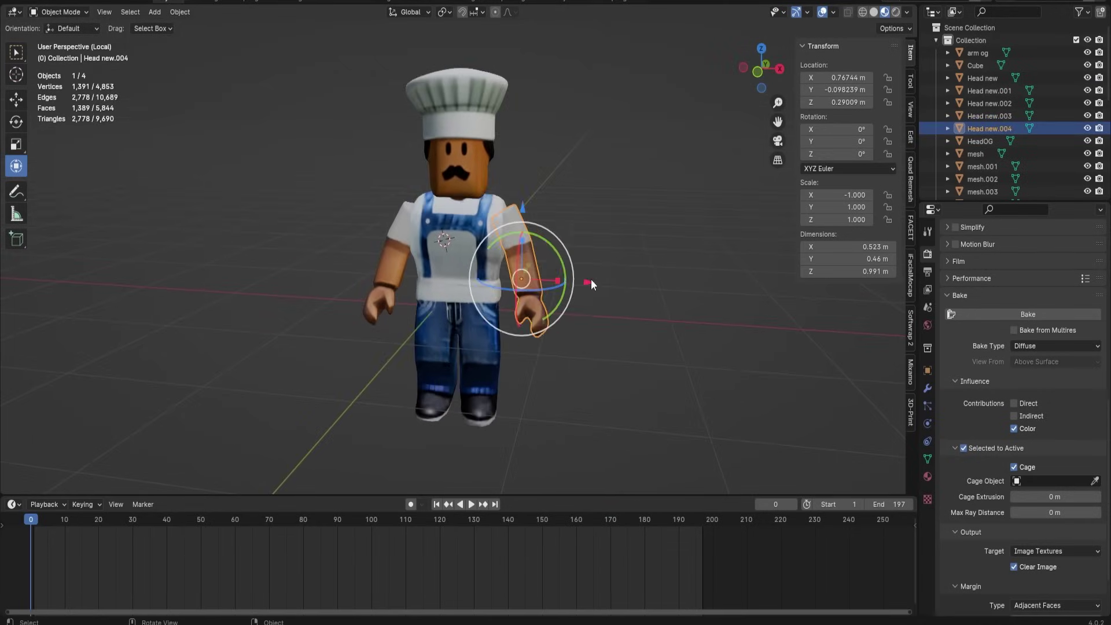
pyautogui.moveTo(569, 429); pyautogui.dragTo(385, 389, button='middle')
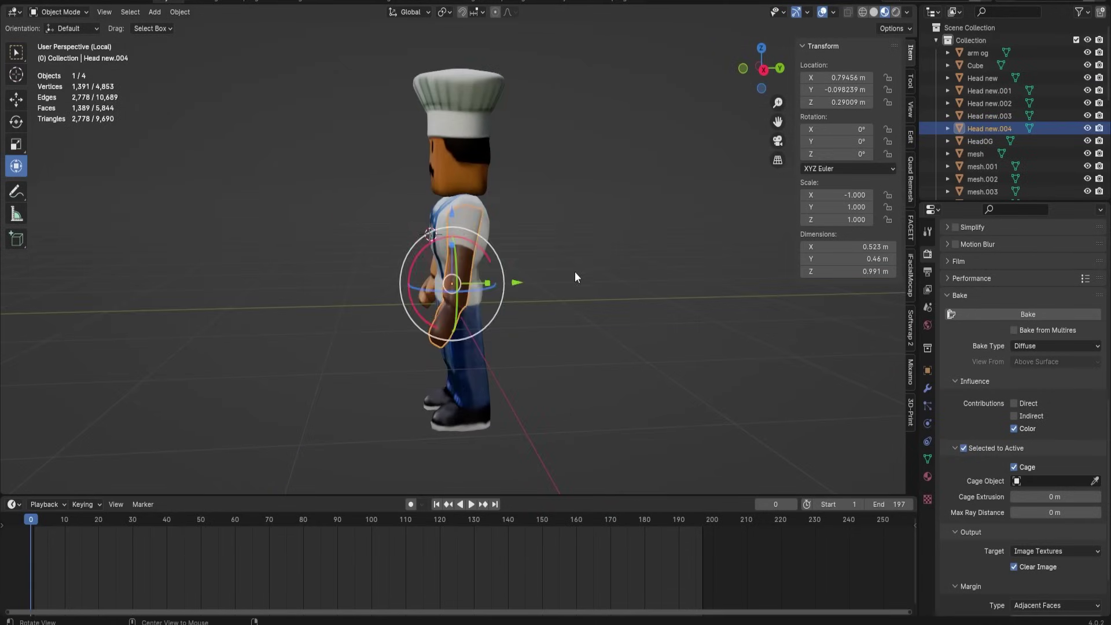
pyautogui.moveTo(430, 209); pyautogui.dragTo(430, 211)
pyautogui.click(200, 257)
pyautogui.moveTo(200, 257); pyautogui.dragTo(372, 283, button='middle')
pyautogui.hotkey('ctrl', 'z')
pyautogui.hotkey('ctrl', 'z')
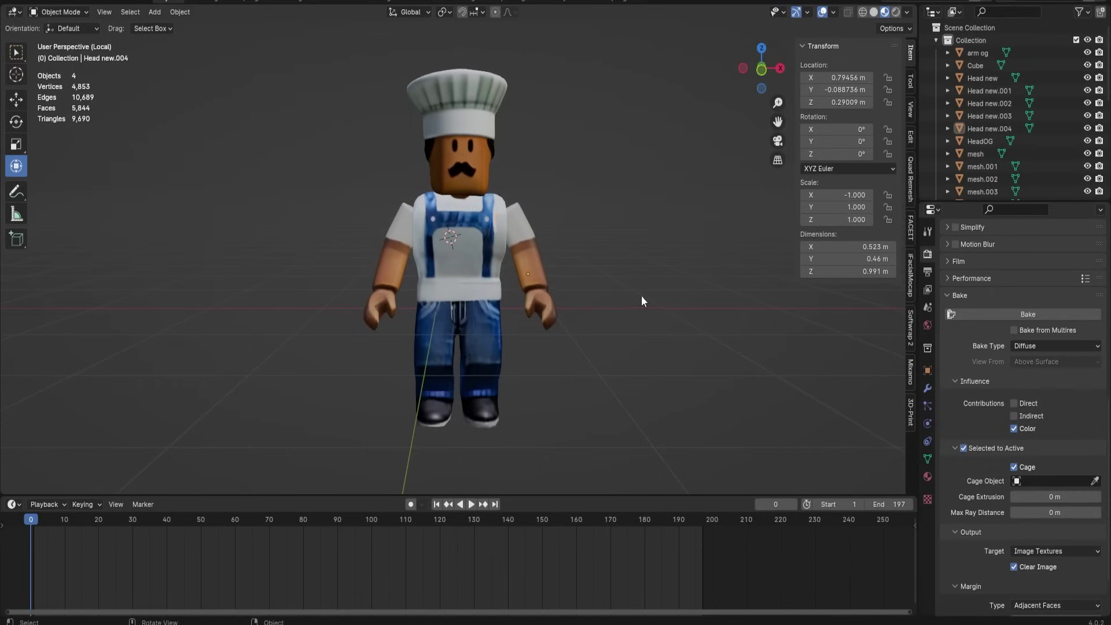
pyautogui.moveTo(641, 299); pyautogui.dragTo(857, 309, button='middle')
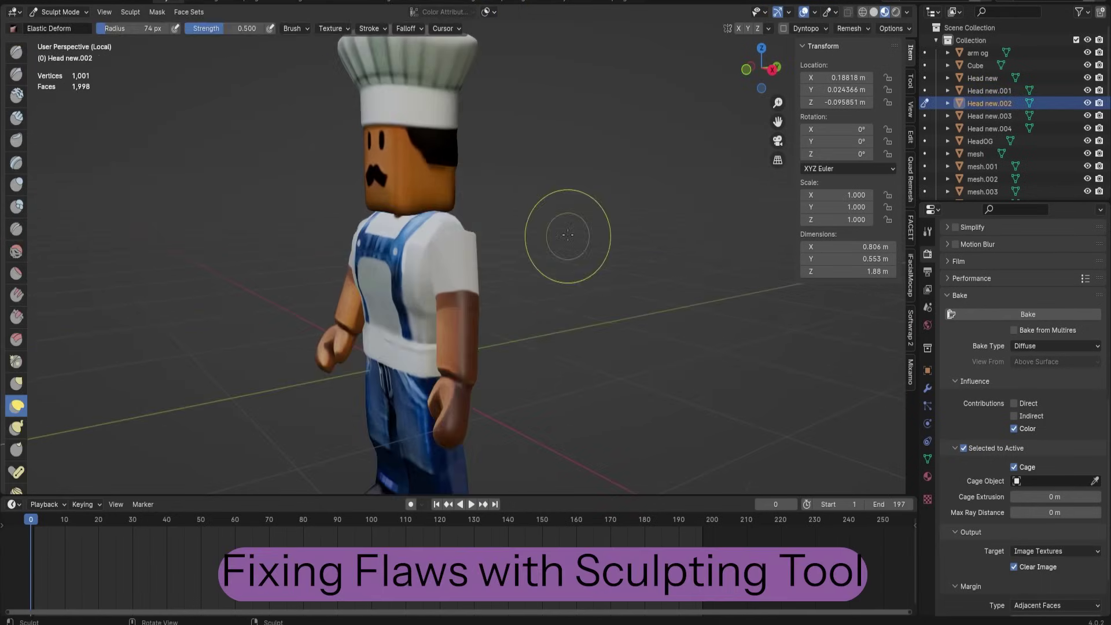
# Step: Pull the upper back edge of the torso against the underside of the head with the Elastic Deform brush
pyautogui.moveTo(614, 243)
pyautogui.mouseDown(button='middle')
pyautogui.moveTo(511, 225)
pyautogui.moveTo(424, 301)
pyautogui.moveTo(434, 290)
pyautogui.mouseUp(button='middle')
pyautogui.scroll(3, 424, 301)
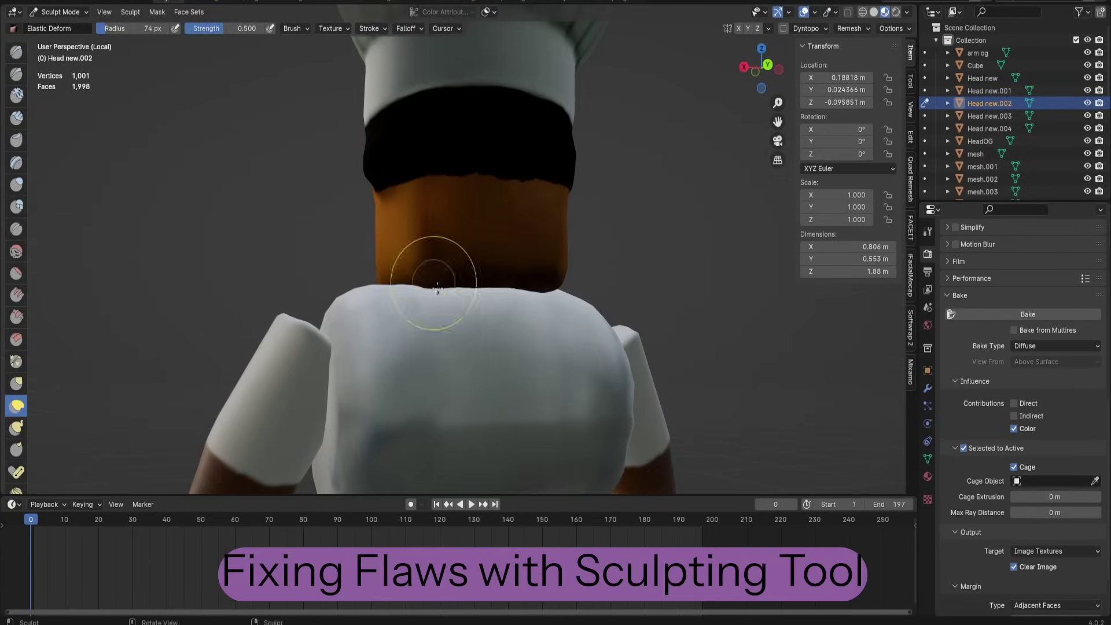
pyautogui.moveTo(434, 290); pyautogui.dragTo(437, 295)
pyautogui.moveTo(436, 295); pyautogui.dragTo(538, 292, button='middle')
# Step: Smooth out the uneven soles of both shoes with the Clay Strips brush at strength 0.370
pyautogui.moveTo(358, 386); pyautogui.dragTo(387, 322, button='middle')
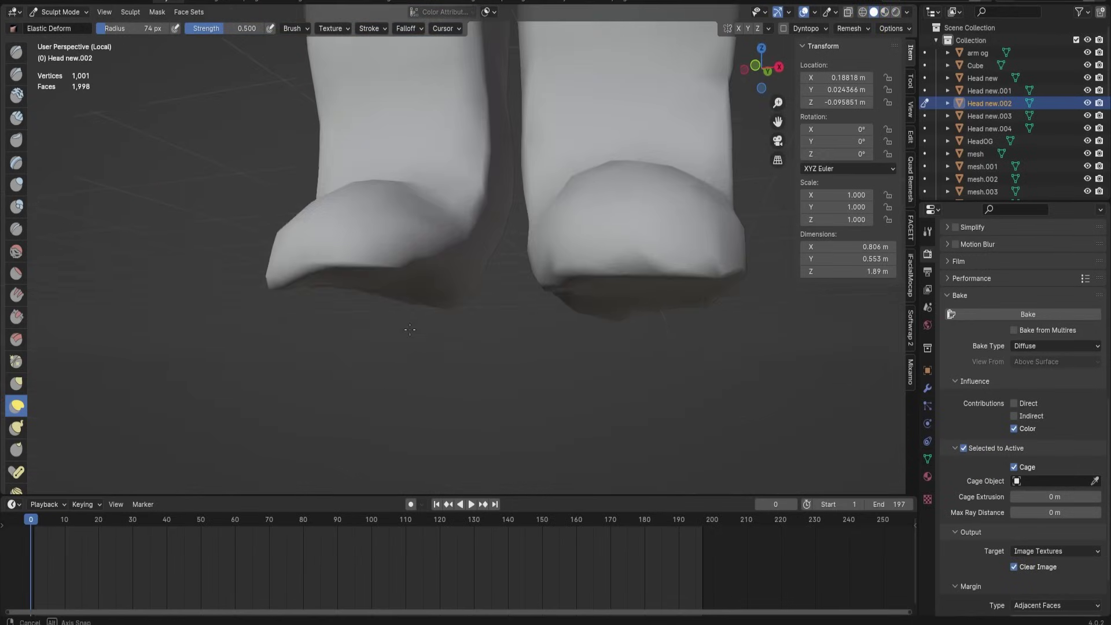
pyautogui.moveTo(389, 329)
pyautogui.mouseDown(button='middle')
pyautogui.moveTo(393, 371)
pyautogui.moveTo(386, 306)
pyautogui.moveTo(496, 305)
pyautogui.moveTo(5, 104)
pyautogui.mouseUp(button='middle')
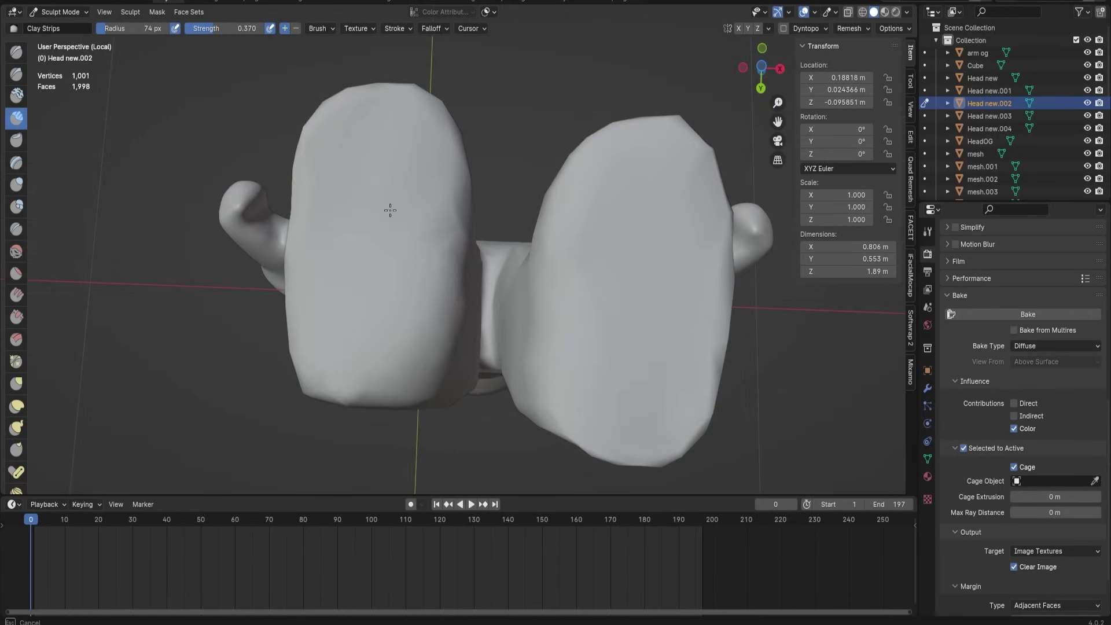
pyautogui.moveTo(502, 143)
pyautogui.mouseDown(button='middle')
pyautogui.moveTo(419, 345)
pyautogui.moveTo(400, 317)
pyautogui.moveTo(409, 290)
pyautogui.moveTo(372, 401)
pyautogui.moveTo(484, 264)
pyautogui.moveTo(539, 220)
pyautogui.moveTo(527, 173)
pyautogui.mouseUp(button='middle')
# Step: Reshape the top of the torso beneath the head with the Grab brush, enlarging its radius to 112 px
pyautogui.click(17, 383)
pyautogui.scroll(3, 538, 221)
pyautogui.scroll(3, 527, 174)
pyautogui.moveTo(695, 289); pyautogui.dragTo(598, 252, button='middle')
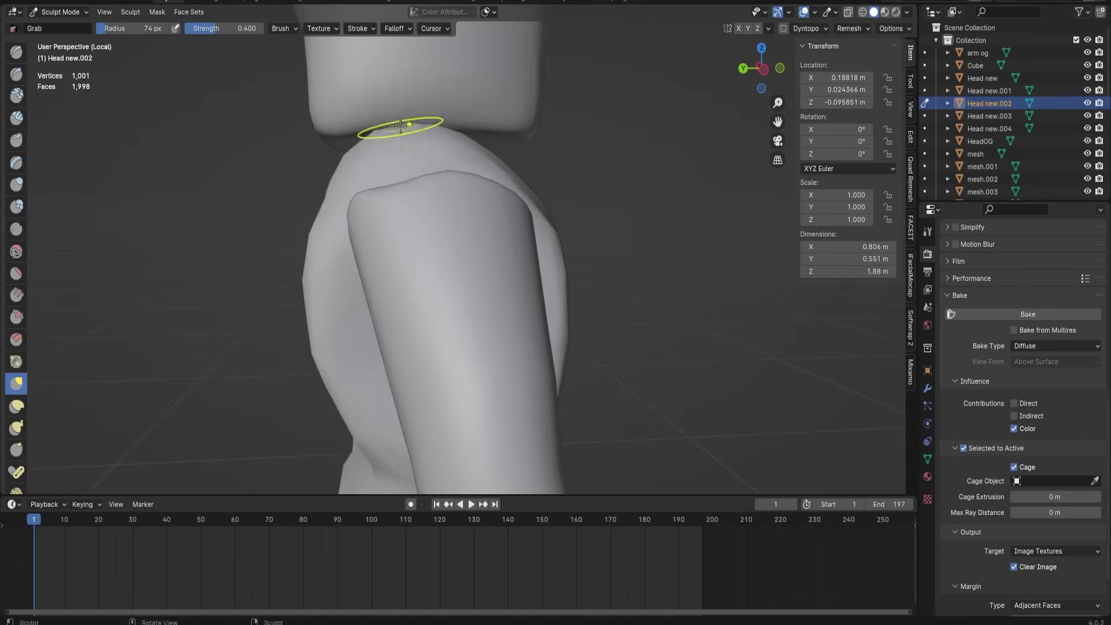
pyautogui.keyDown('alt'); pyautogui.moveTo(401, 127); pyautogui.dragTo(469, 166, button='middle'); pyautogui.keyUp('alt')
pyautogui.keyDown('alt'); pyautogui.moveTo(616, 191); pyautogui.dragTo(389, 167, button='middle'); pyautogui.keyUp('alt')
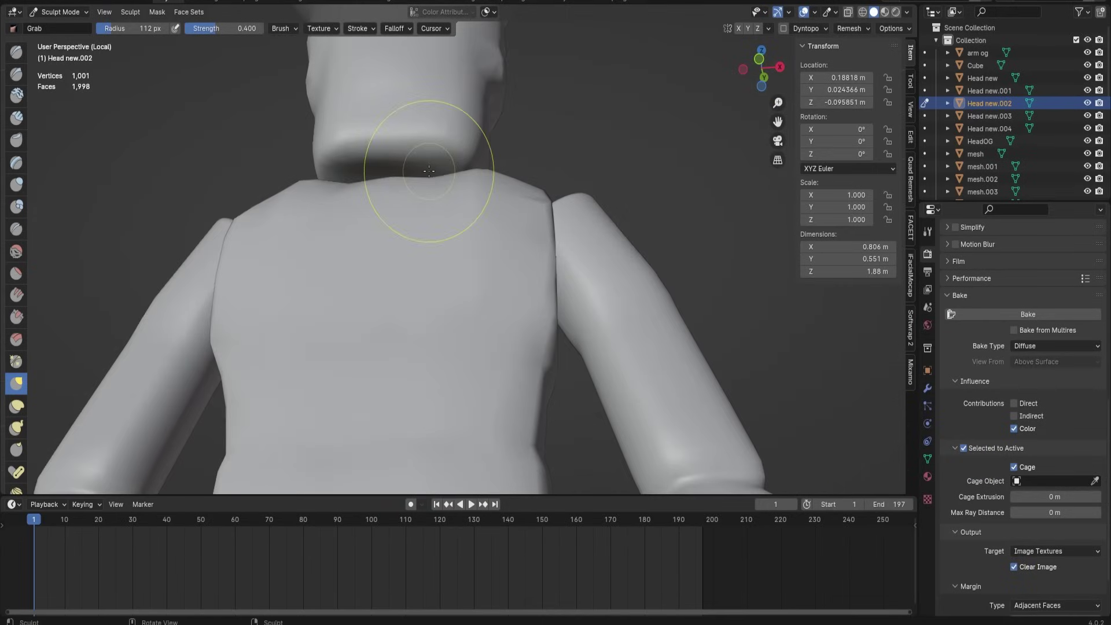
# Step: Even out the torso's neckline and shoulders with Elastic Deform, and return to Object Mode with Material Preview shading
pyautogui.click(16, 405)
pyautogui.moveTo(301, 254); pyautogui.dragTo(556, 118, button='middle')
pyautogui.moveTo(435, 171); pyautogui.dragTo(410, 182, button='middle')
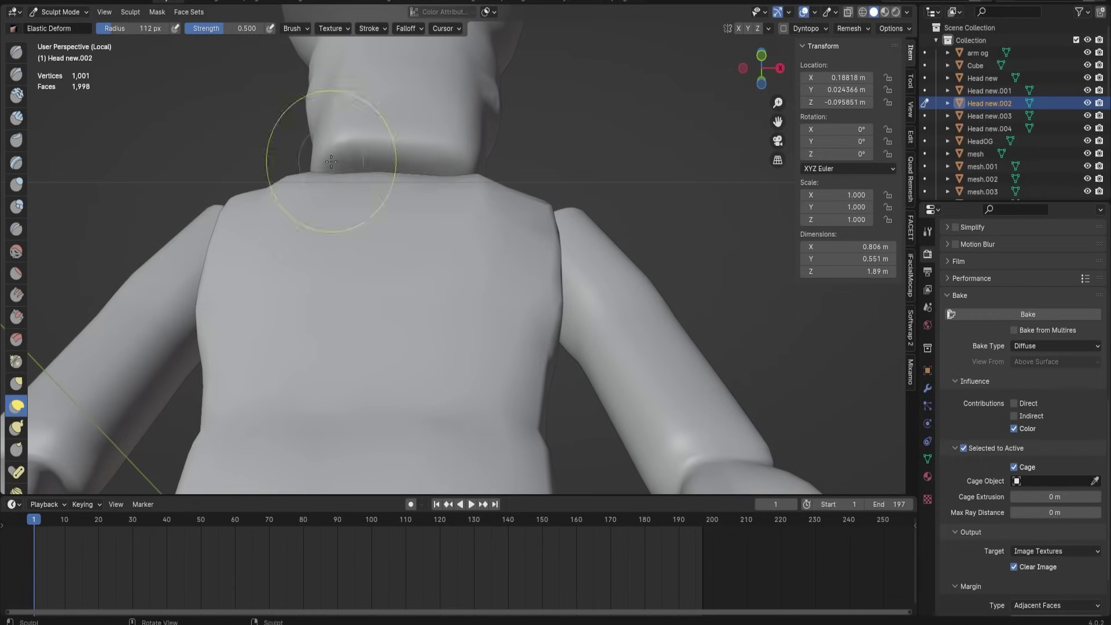
pyautogui.moveTo(331, 161)
pyautogui.mouseDown(button='middle')
pyautogui.moveTo(466, 175)
pyautogui.moveTo(269, 151)
pyautogui.moveTo(360, 199)
pyautogui.moveTo(521, 166)
pyautogui.moveTo(494, 156)
pyautogui.moveTo(608, 145)
pyautogui.moveTo(423, 255)
pyautogui.moveTo(426, 265)
pyautogui.moveTo(523, 276)
pyautogui.moveTo(440, 254)
pyautogui.moveTo(503, 231)
pyautogui.mouseUp(button='middle')
pyautogui.scroll(-3, 524, 276)
pyautogui.hotkey('ctrl', 'Tab')
pyautogui.click(884, 12)
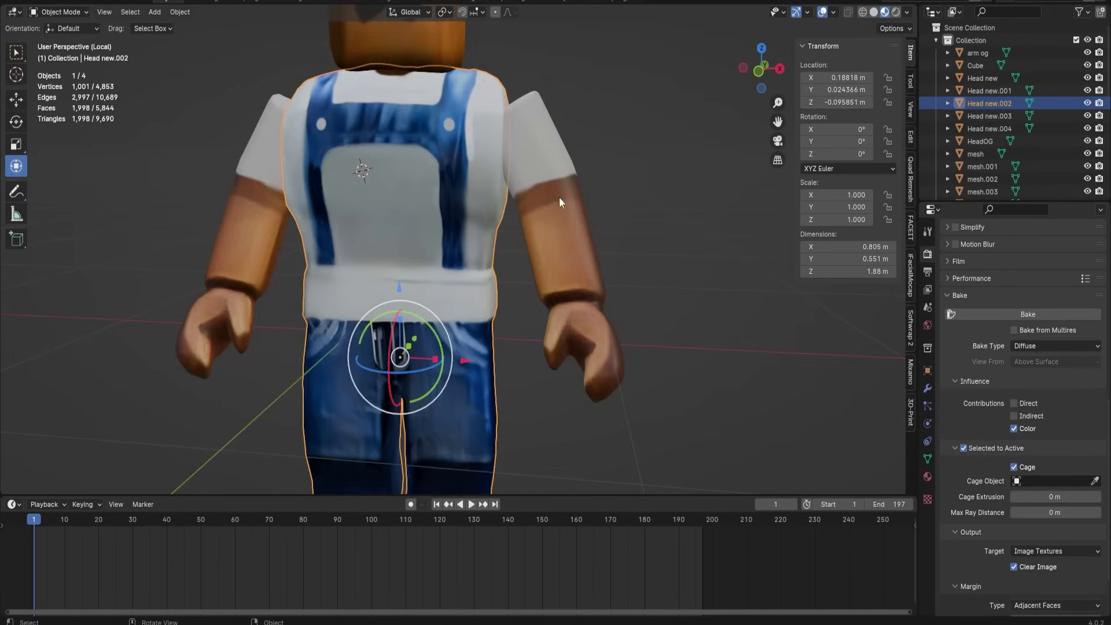
# Step: Examine the forearm and wrist of the arm Head new.003 in Sculpt Mode and return to Object Mode
pyautogui.press('Tab')
pyautogui.keyDown('shift'); pyautogui.moveTo(443, 272); pyautogui.dragTo(537, 205, button='middle'); pyautogui.keyUp('shift')
pyautogui.scroll(-3, 537, 205)
pyautogui.moveTo(465, 202); pyautogui.dragTo(523, 224, button='middle')
pyautogui.hotkey('ctrl', 'Tab')
pyautogui.click(363, 251)
pyautogui.moveTo(362, 162)
pyautogui.keyDown('shift'); pyautogui.mouseDown(button='middle')
pyautogui.moveTo(411, 226)
pyautogui.moveTo(605, 188)
pyautogui.moveTo(394, 197)
pyautogui.mouseUp(button='middle'); pyautogui.keyUp('shift')
pyautogui.click(411, 225)
pyautogui.press('Tab')
pyautogui.press('Tab')
pyautogui.press('Tab')
pyautogui.scroll(8, 417, 226)
pyautogui.hotkey('ctrl', 'Tab')
pyautogui.click(394, 218)
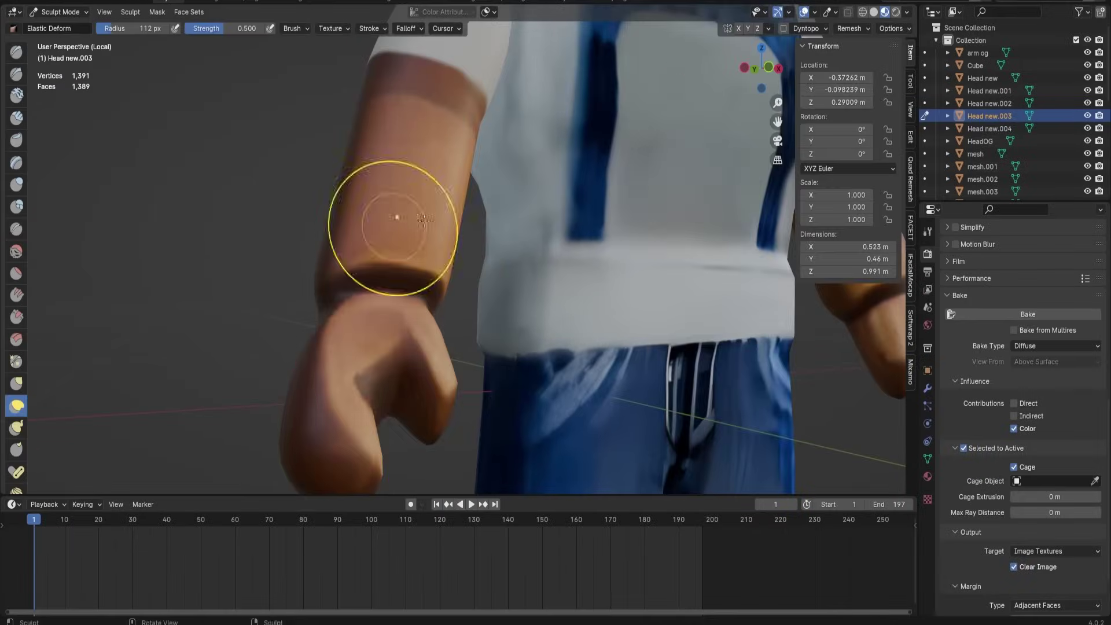
pyautogui.hotkey('ctrl', 'Tab')
pyautogui.click(347, 218)
# Step: Select the torso, isolate it and switch it to Texture Paint mode
pyautogui.keyDown('shift'); pyautogui.moveTo(492, 225); pyautogui.dragTo(345, 203, button='middle'); pyautogui.keyUp('shift')
pyautogui.scroll(-3, 345, 203)
pyautogui.click(457, 118)
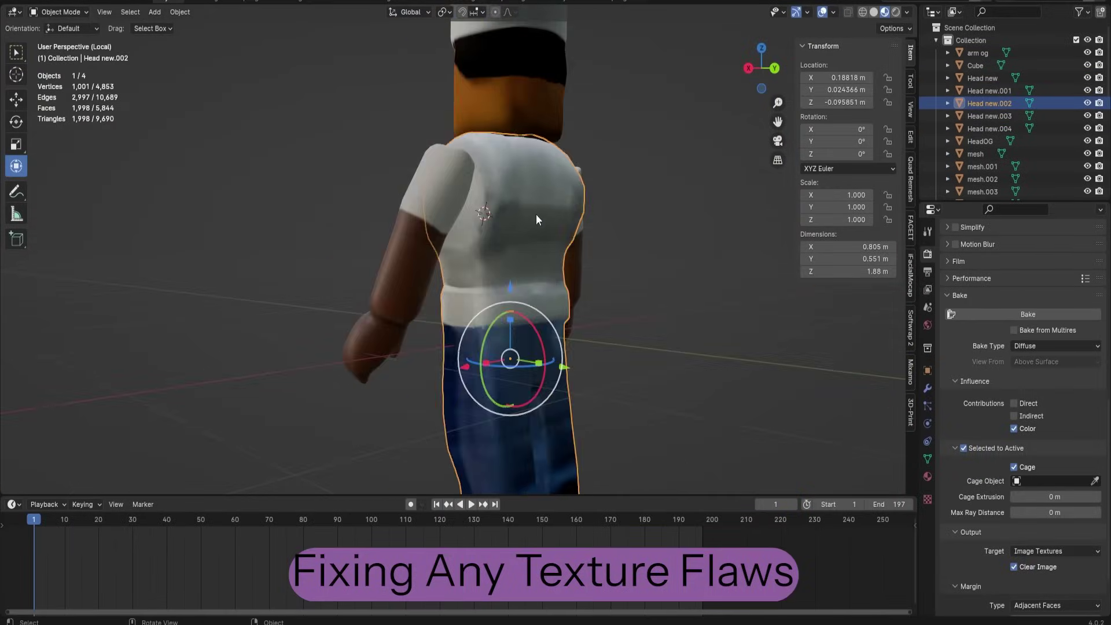
pyautogui.hotkey('ctrl', 'Tab')
pyautogui.click(515, 82)
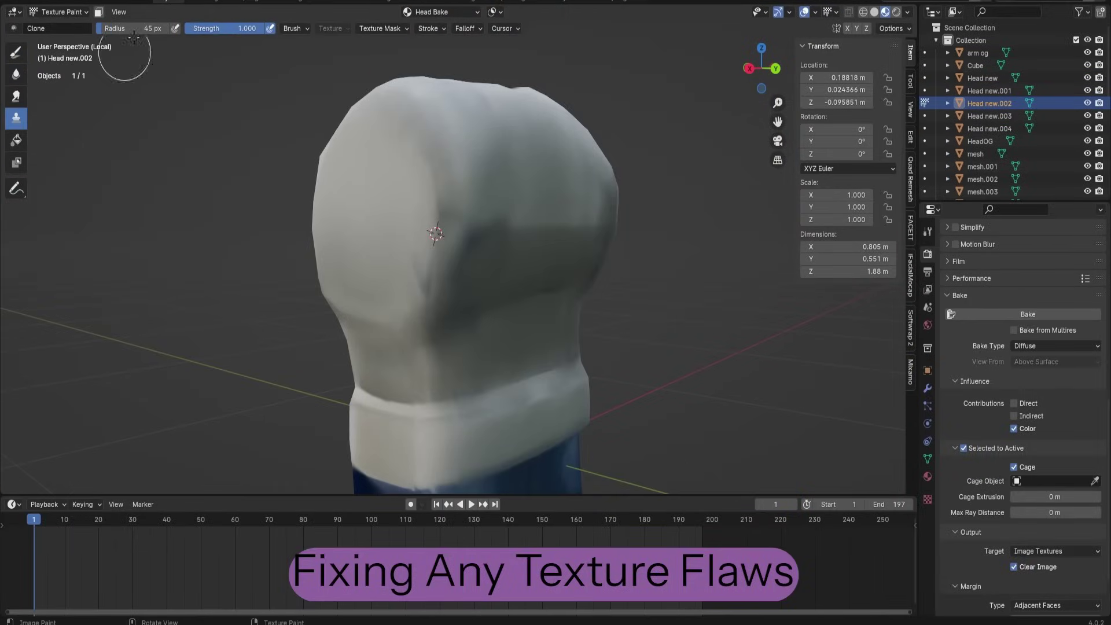
# Step: Clone clean white shirt texture over the torso's dark flaws with the Clone brush, lowering its strength to 0.317
pyautogui.keyDown('ctrl'); pyautogui.click(388, 229); pyautogui.keyUp('ctrl')
pyautogui.moveTo(431, 233)
pyautogui.mouseDown(button='middle')
pyautogui.moveTo(418, 238)
pyautogui.moveTo(496, 191)
pyautogui.moveTo(432, 342)
pyautogui.moveTo(604, 383)
pyautogui.moveTo(496, 174)
pyautogui.moveTo(491, 313)
pyautogui.moveTo(537, 170)
pyautogui.moveTo(456, 276)
pyautogui.moveTo(493, 265)
pyautogui.moveTo(463, 325)
pyautogui.moveTo(440, 314)
pyautogui.mouseUp(button='middle')
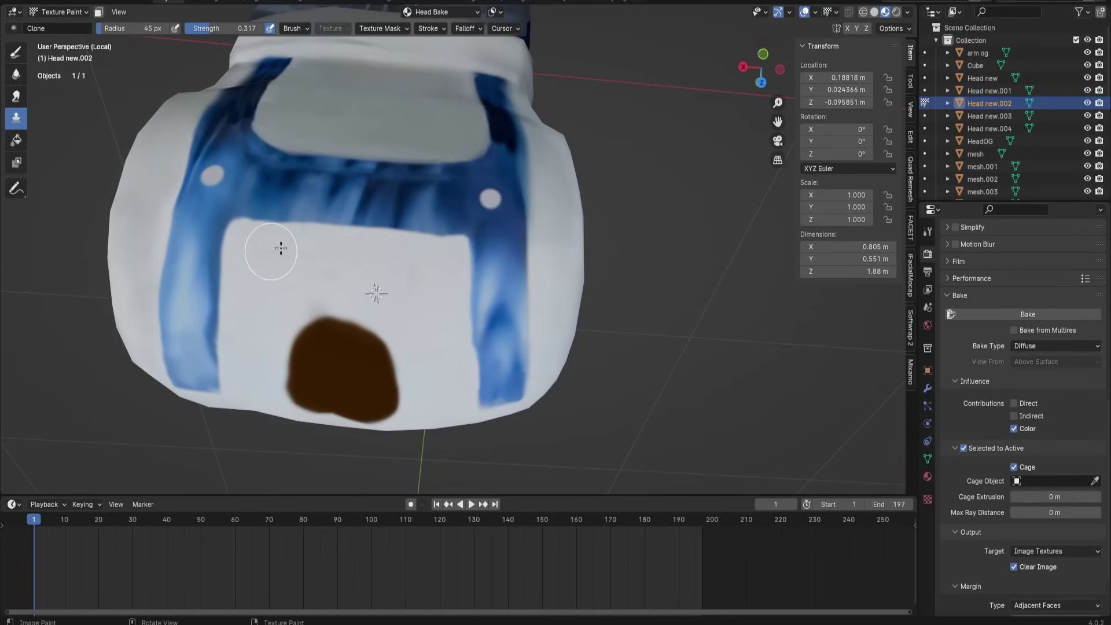
pyautogui.moveTo(281, 248)
pyautogui.mouseDown(button='middle')
pyautogui.moveTo(437, 342)
pyautogui.moveTo(442, 250)
pyautogui.moveTo(461, 303)
pyautogui.moveTo(497, 161)
pyautogui.moveTo(505, 204)
pyautogui.moveTo(471, 273)
pyautogui.moveTo(511, 249)
pyautogui.moveTo(496, 144)
pyautogui.moveTo(482, 240)
pyautogui.mouseUp(button='middle')
# Step: Clone clean denim texture over the flaws on the sides of the trouser legs
pyautogui.moveTo(527, 298); pyautogui.dragTo(506, 247, button='middle')
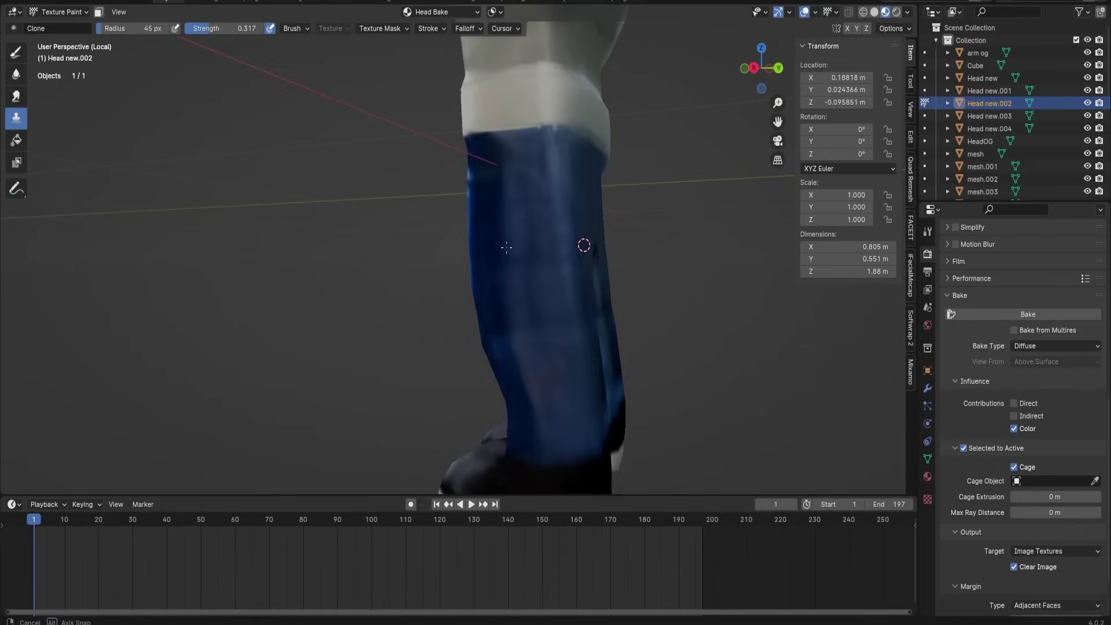
pyautogui.moveTo(575, 331); pyautogui.dragTo(427, 246, button='middle')
pyautogui.moveTo(446, 188); pyautogui.dragTo(416, 214, button='middle')
pyautogui.moveTo(474, 277); pyautogui.dragTo(560, 106, button='middle')
pyautogui.keyDown('alt'); pyautogui.scroll(-3, 560, 106); pyautogui.keyUp('alt')
pyautogui.keyDown('shift'); pyautogui.moveTo(510, 439); pyautogui.dragTo(514, 342, button='middle'); pyautogui.keyUp('shift')
pyautogui.scroll(-7, 514, 342)
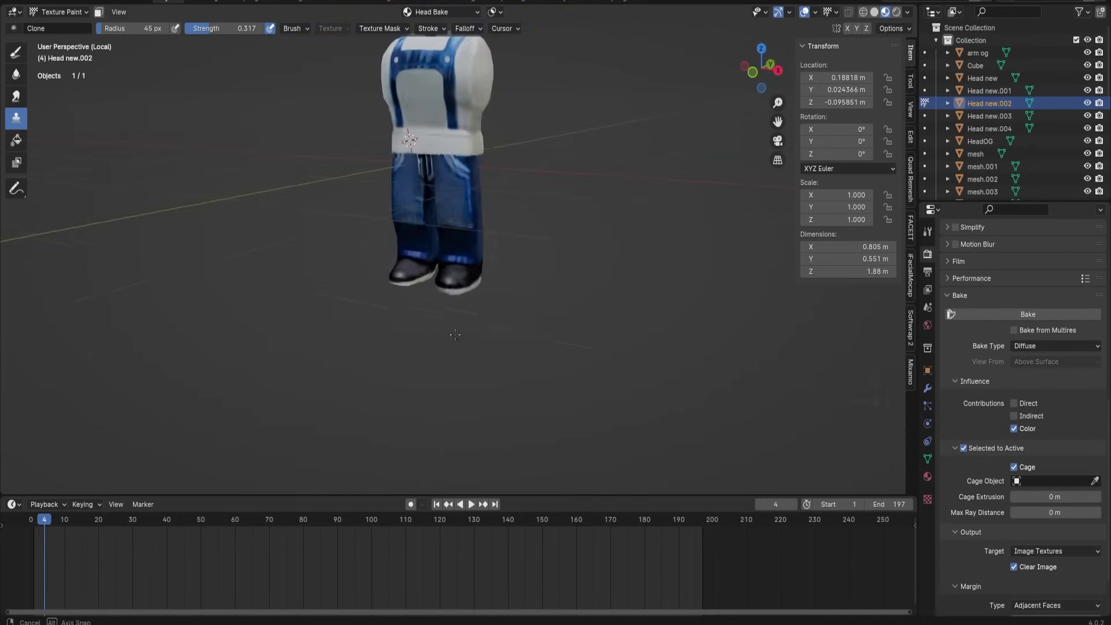
# Step: Leave the torso's isolated view, then isolate the head and switch it to Texture Paint mode
pyautogui.keyDown('shift'); pyautogui.moveTo(463, 191); pyautogui.dragTo(555, 312, button='middle'); pyautogui.keyUp('shift')
pyautogui.scroll(4, 556, 312)
pyautogui.moveTo(585, 307); pyautogui.dragTo(645, 306, button='middle')
pyautogui.press('KP_Divide')
pyautogui.hotkey('ctrl', 'Tab')
pyautogui.click(481, 176)
pyautogui.press('KP_Divide')
pyautogui.hotkey('ctrl', 'Tab')
# Step: Set the Clone brush radius to 43 px and clone clean skin colour over the flaws on the chin and lower face
pyautogui.moveTo(567, 381)
pyautogui.mouseDown(button='middle')
pyautogui.moveTo(419, 345)
pyautogui.moveTo(478, 407)
pyautogui.mouseUp(button='middle')
pyautogui.moveTo(476, 306)
pyautogui.mouseDown(button='middle')
pyautogui.moveTo(414, 330)
pyautogui.moveTo(431, 362)
pyautogui.moveTo(513, 315)
pyautogui.moveTo(509, 405)
pyautogui.moveTo(501, 325)
pyautogui.moveTo(489, 376)
pyautogui.moveTo(557, 387)
pyautogui.moveTo(449, 315)
pyautogui.mouseUp(button='middle')
pyautogui.press('f')
pyautogui.click(471, 337)
pyautogui.scroll(3, 449, 315)
pyautogui.moveTo(364, 354); pyautogui.dragTo(479, 372, button='middle')
pyautogui.moveTo(428, 335); pyautogui.dragTo(464, 339, button='middle')
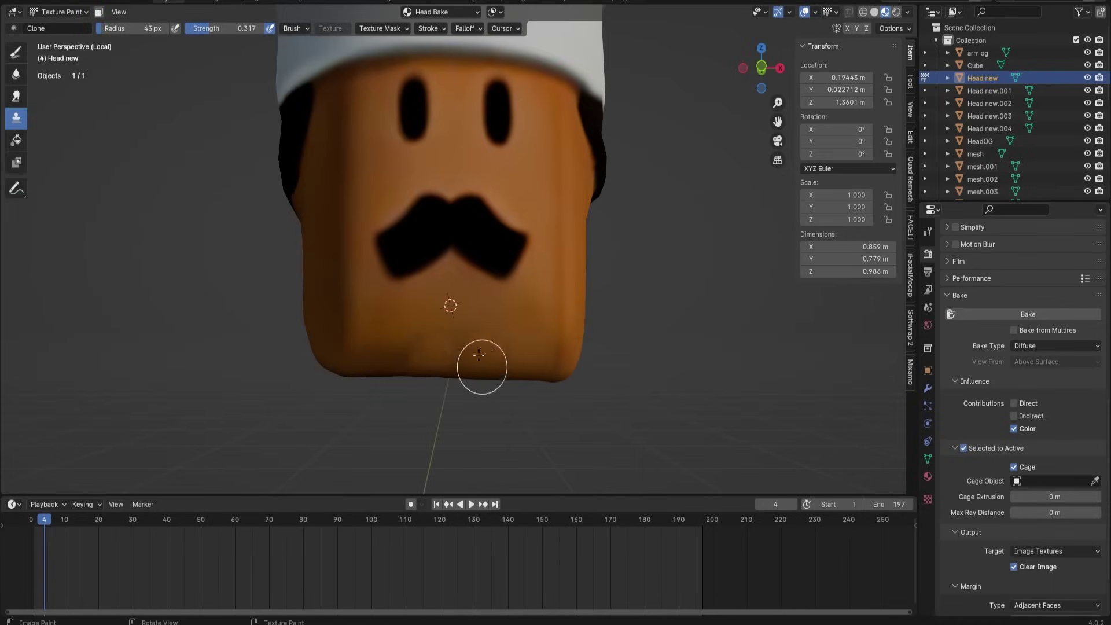
pyautogui.moveTo(459, 378); pyautogui.dragTo(452, 210, button='middle')
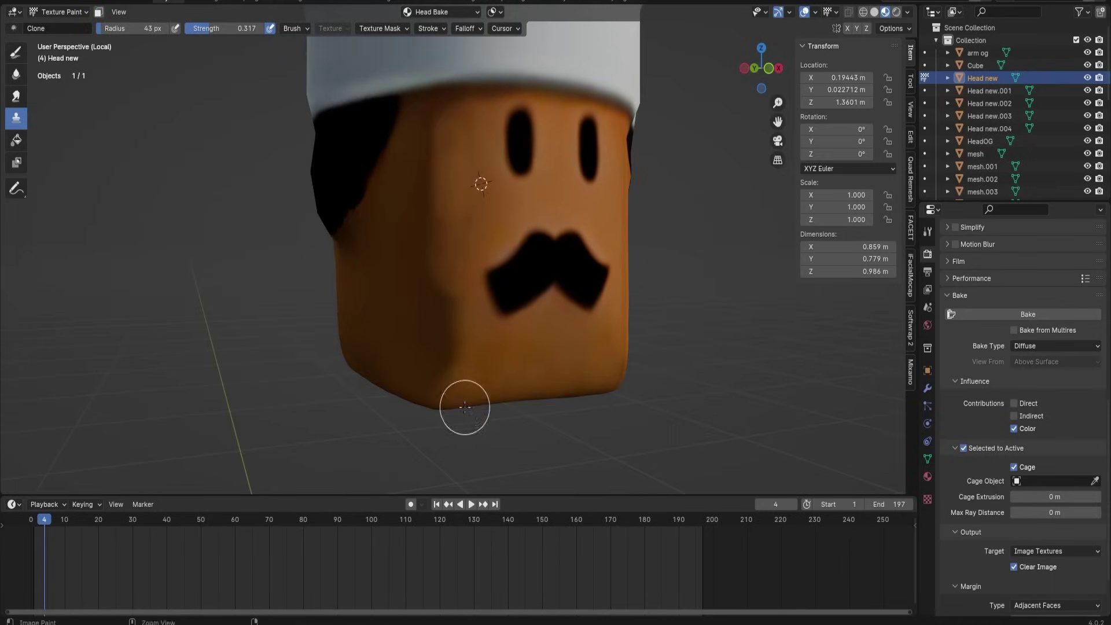